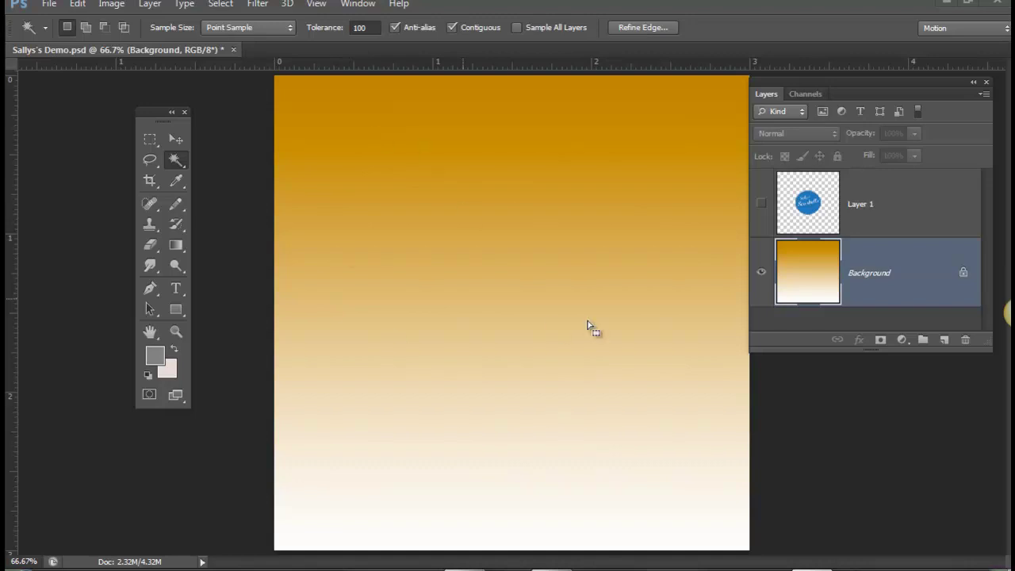
Try a Magic Wand selection on the Background gradient, clear it, and briefly show Layer 1
left_click(502, 295)
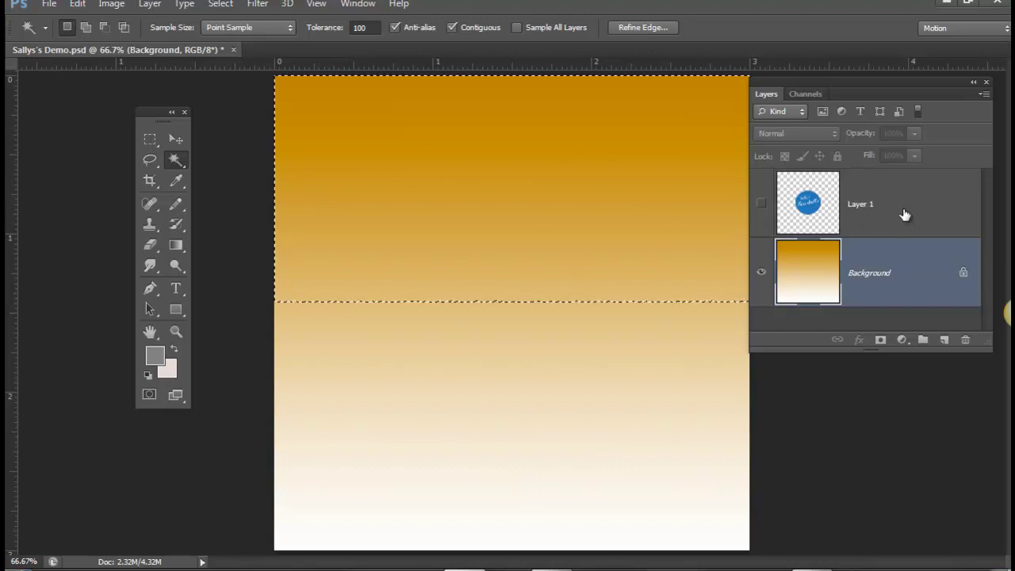
key("ctrl+d")
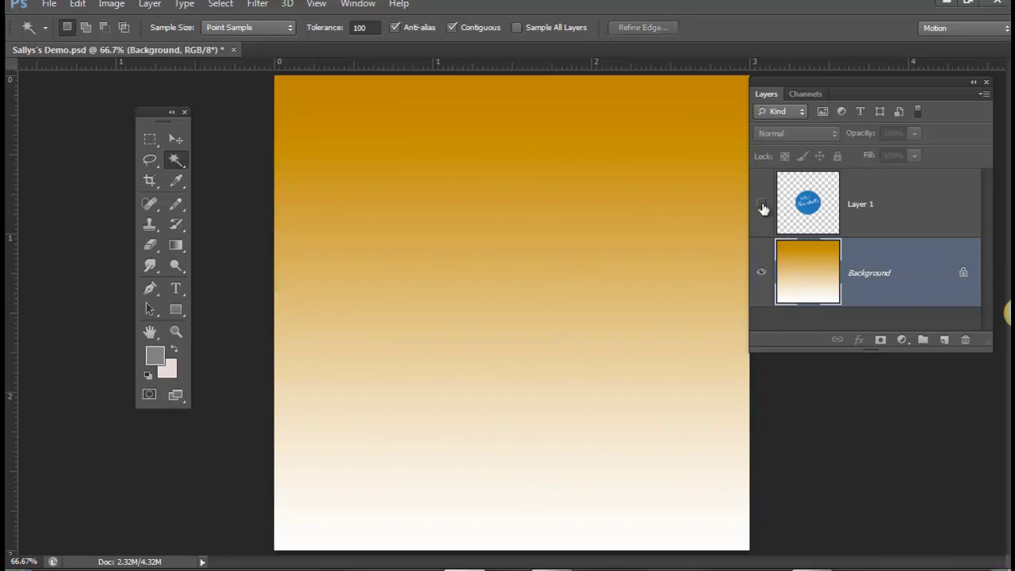
left_click(761, 208)
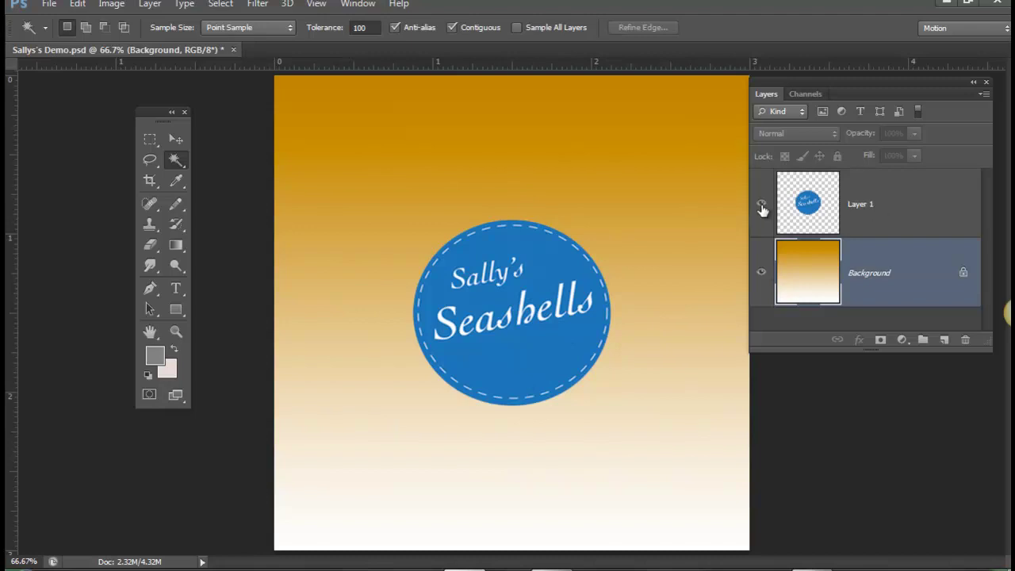
left_click(762, 208)
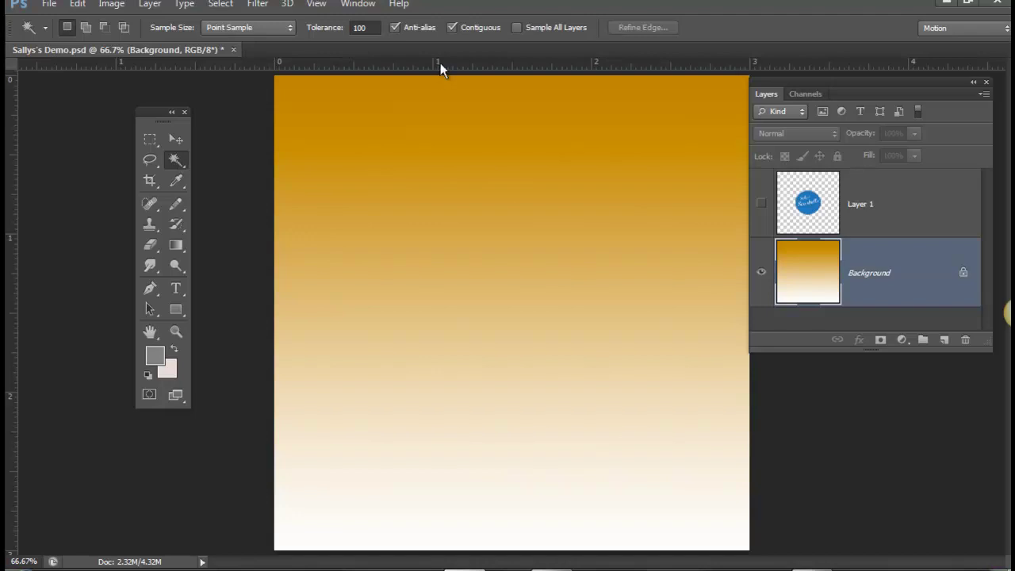
Set the Magic Wand tolerance to 32 and select a band in the upper half of the gradient
left_click(378, 28)
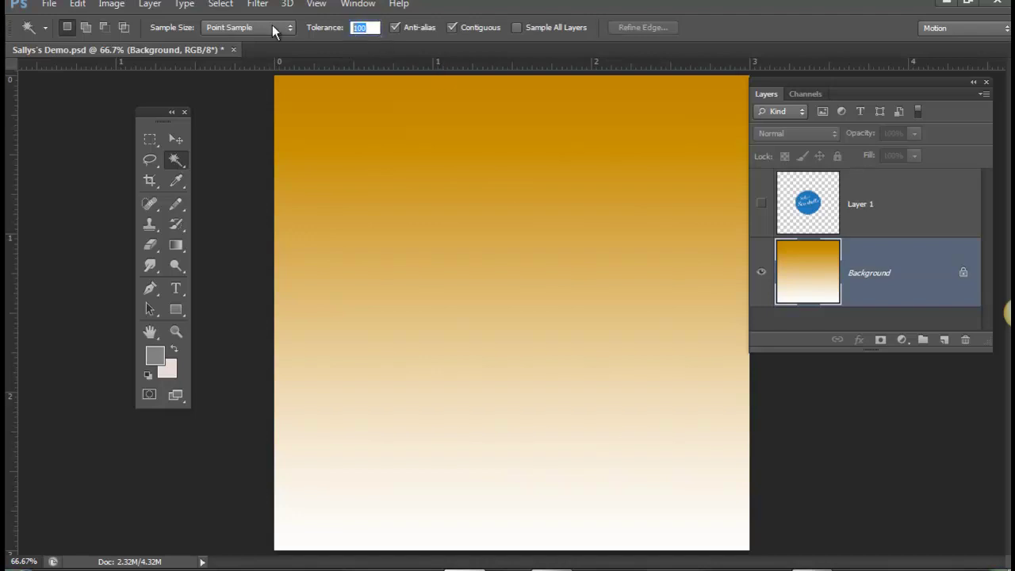
type("32")
left_click(456, 241)
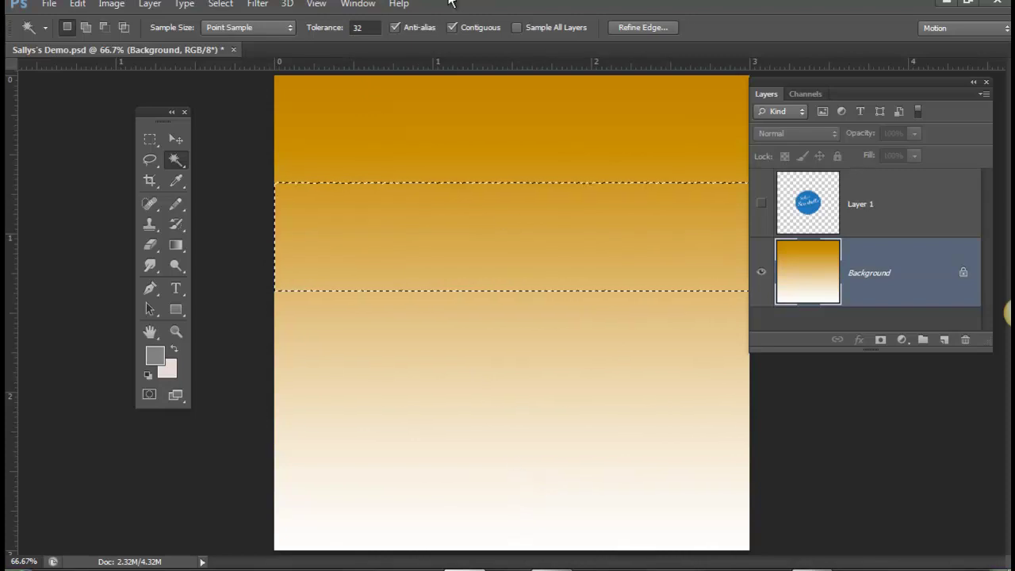
Lower the Magic Wand tolerance to 11, clear the old selection, and sample the upper part of the gradient again
left_click(373, 27)
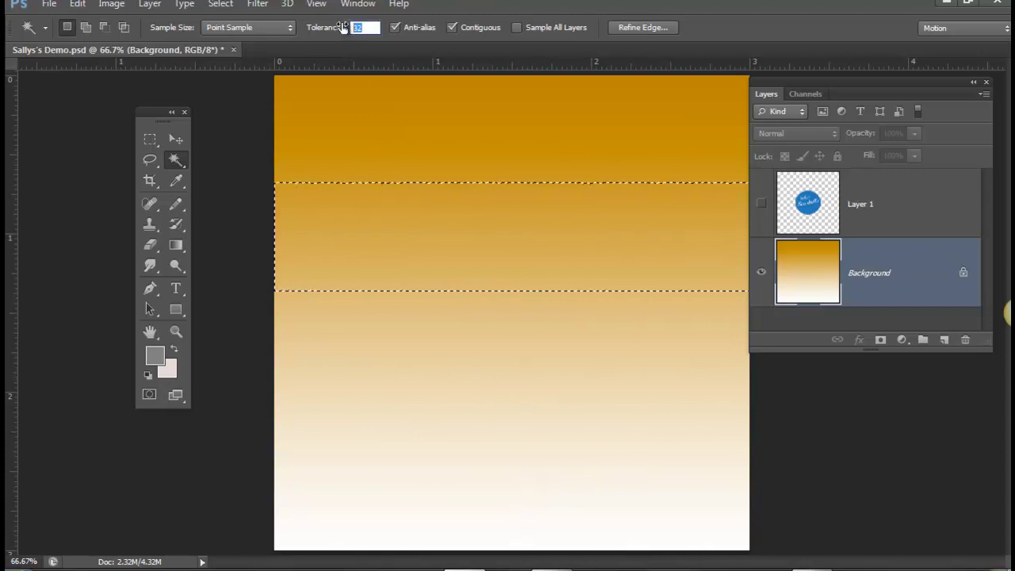
type("11")
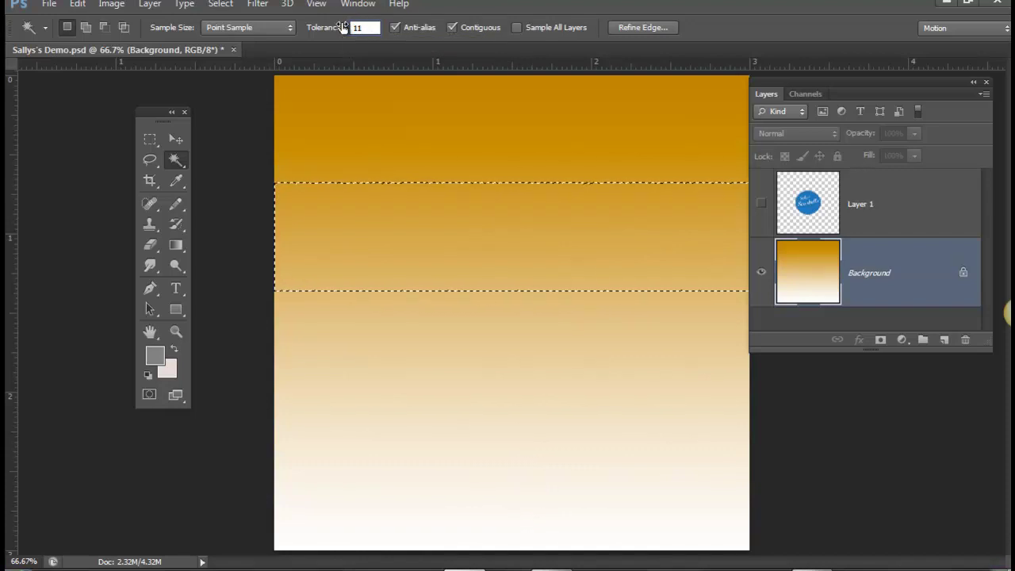
key("ctrl+d")
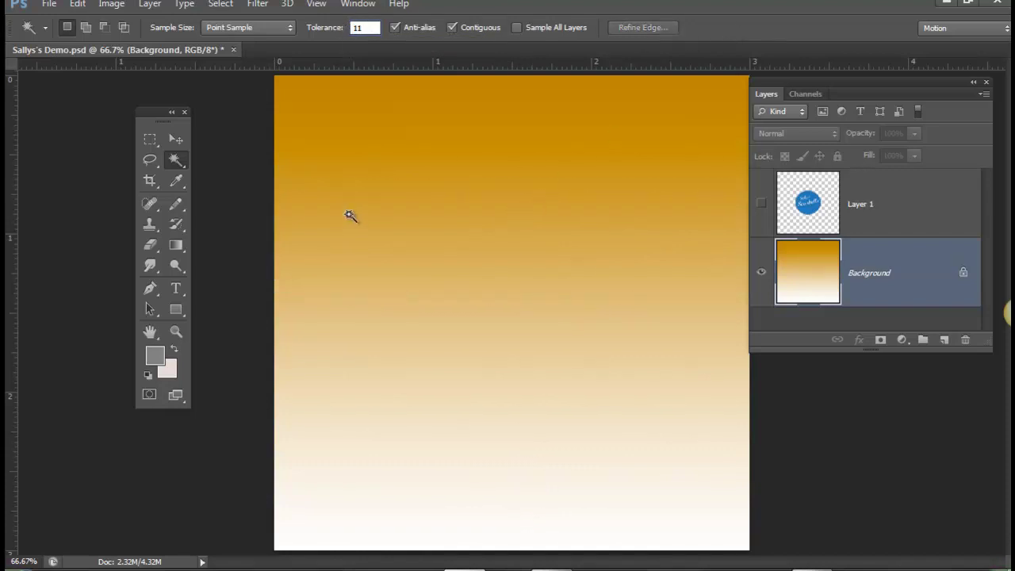
left_click(374, 206)
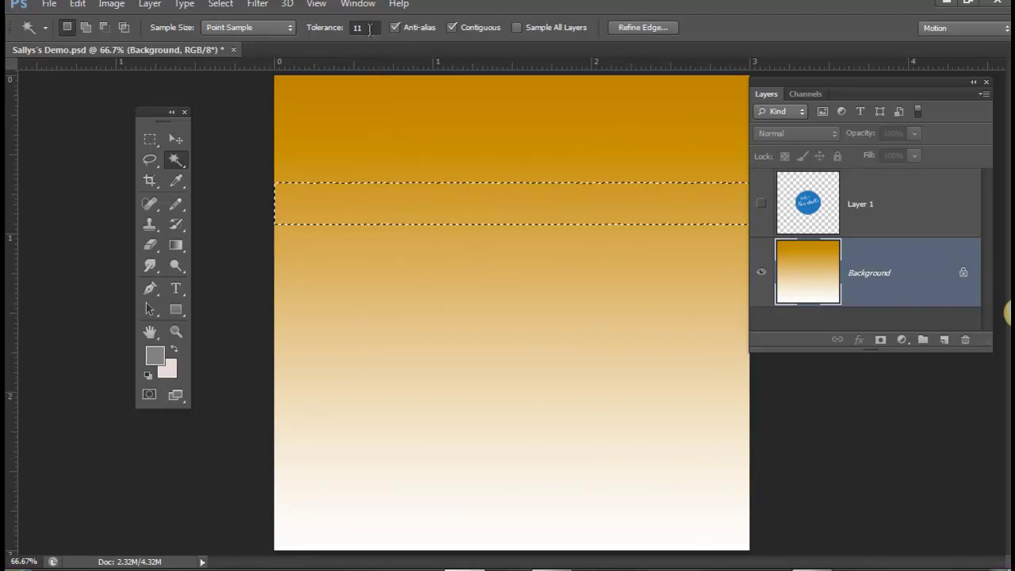
Set the Magic Wand tolerance to 1, sample a spot in the dark upper gradient, inspect the selection closely and clear it
left_click(373, 27)
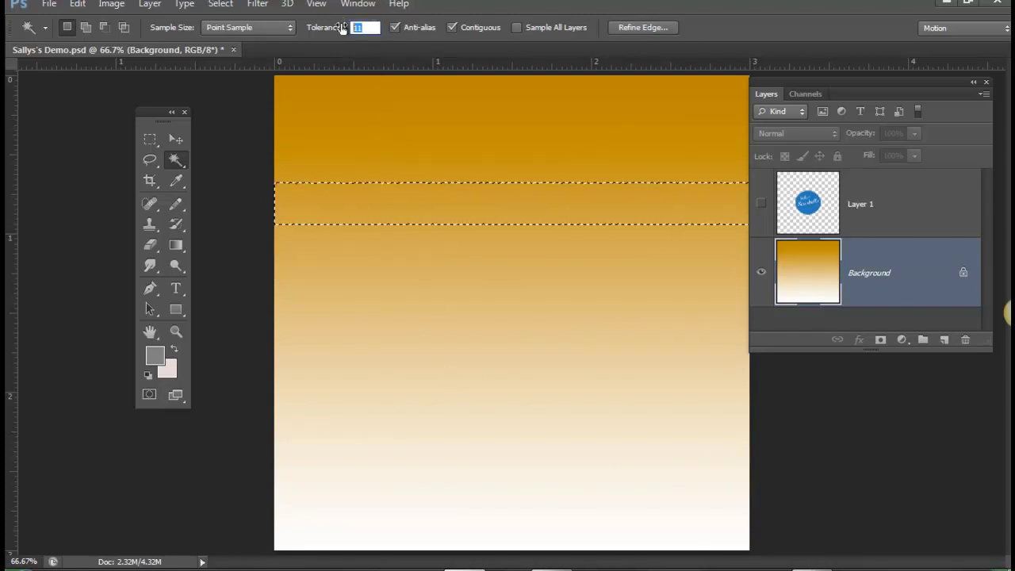
key("ctrl+d")
type("1")
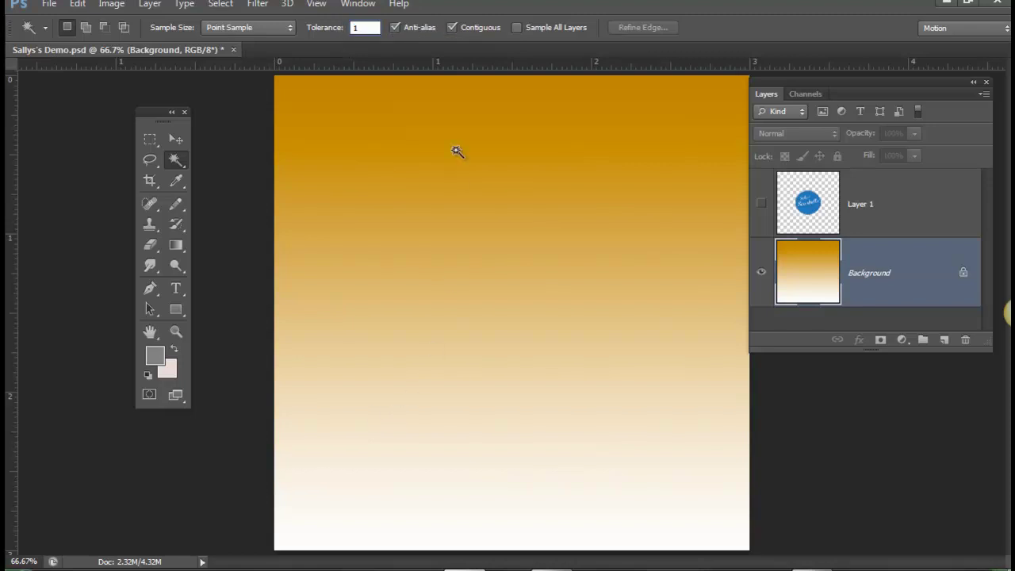
left_click(458, 153)
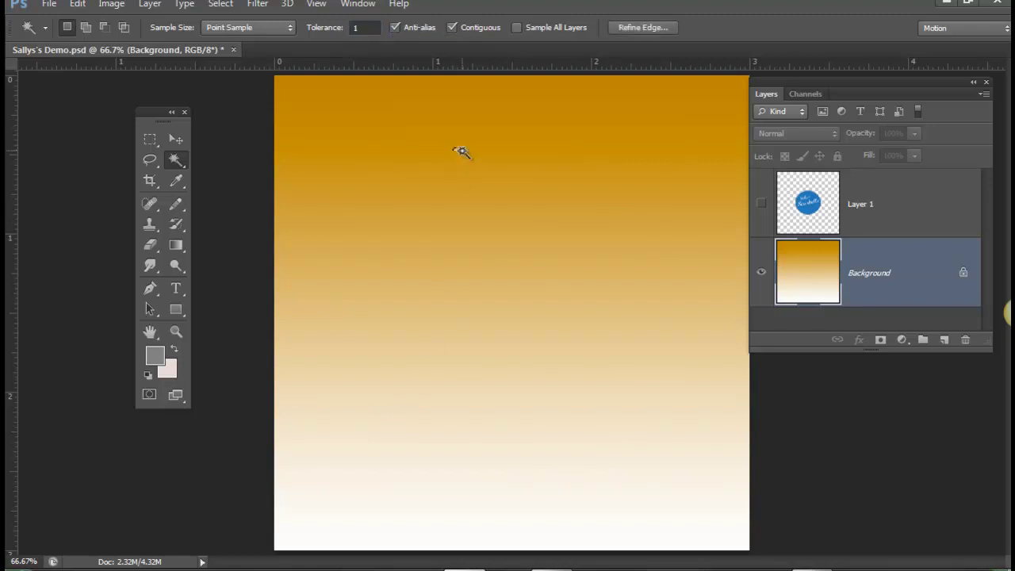
left_click_drag(466, 154, 466, 196)
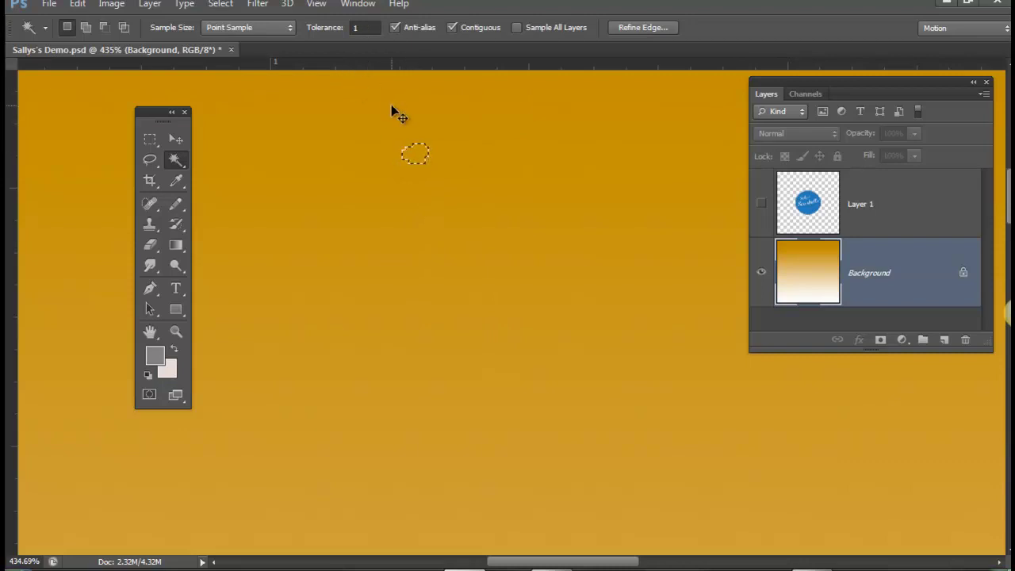
key("ctrl+0")
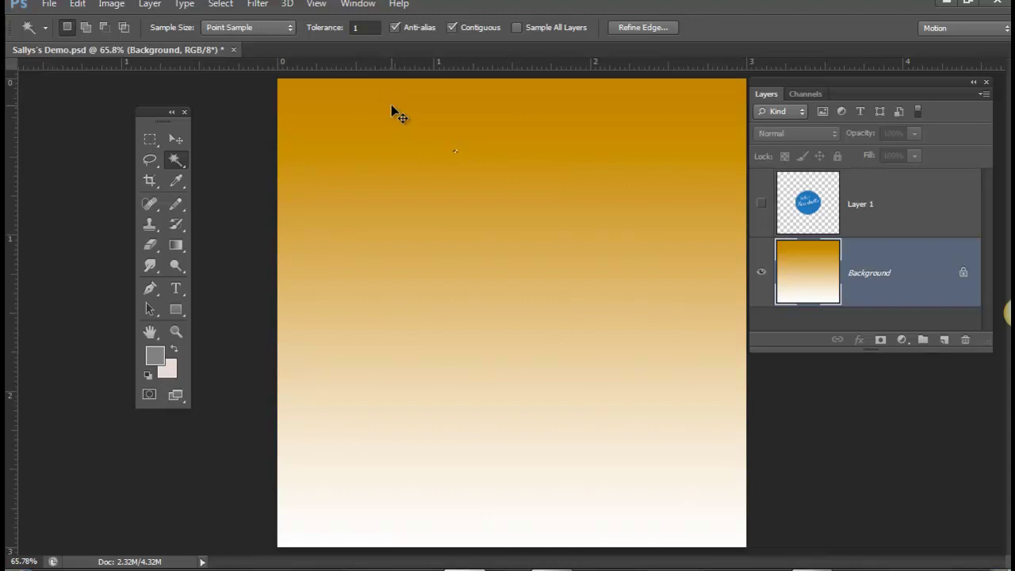
key("ctrl+d")
Set the Magic Wand tolerance to 100, sample the pale lower part of the gradient, and clear the resulting selection
left_click(354, 28)
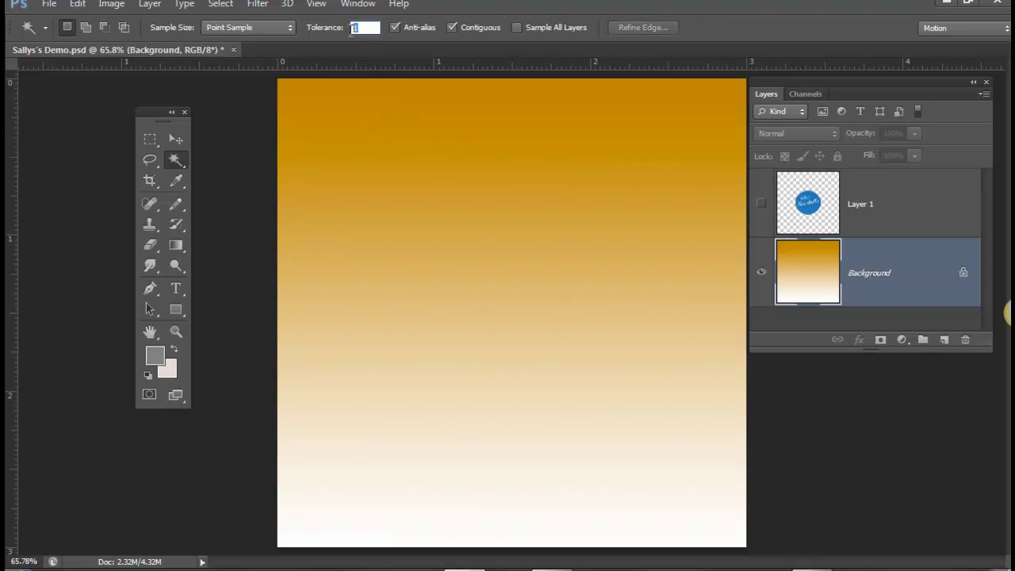
type("100")
key("Return")
left_click(420, 424)
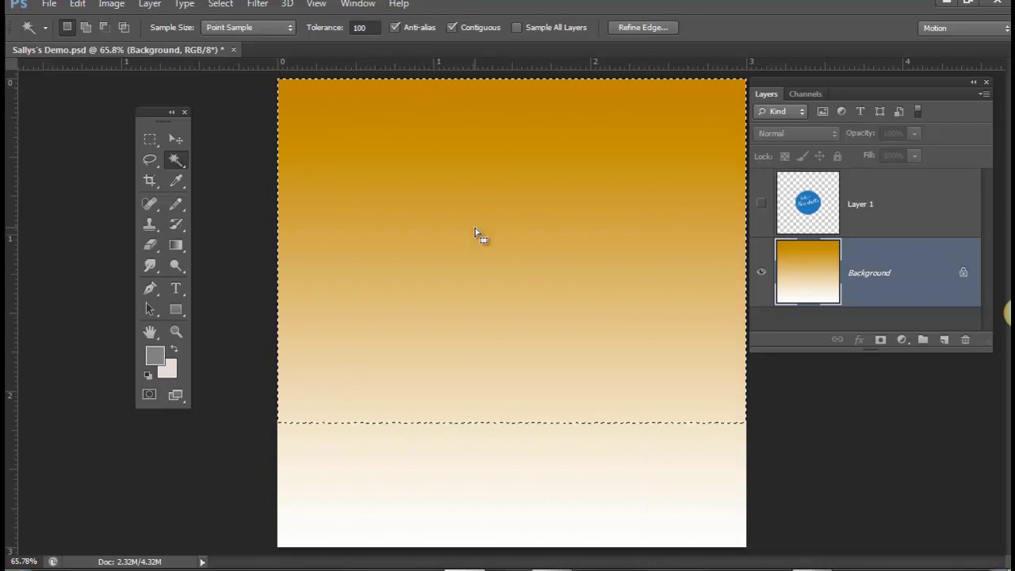
key("ctrl+d")
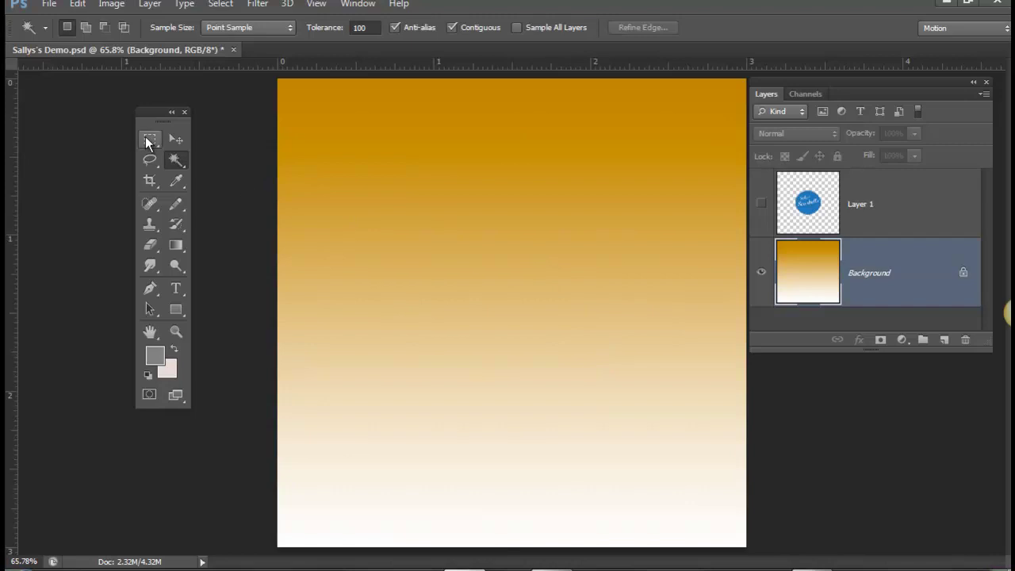
Make a square marquee selection about 0.9 in wide in the upper-left part of the gradient and reposition it slightly
left_click(147, 139)
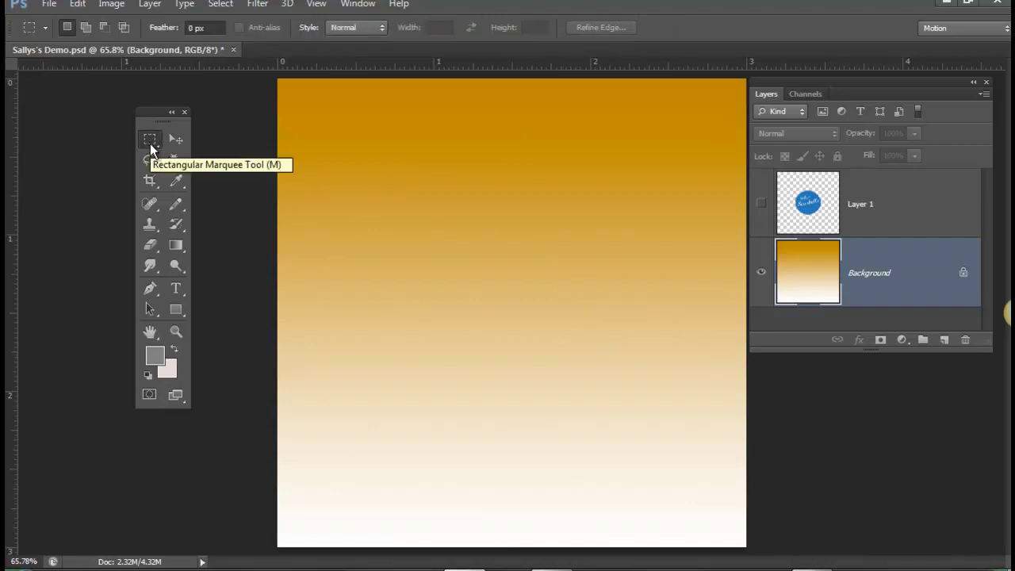
left_click_drag(364, 162, 501, 308)
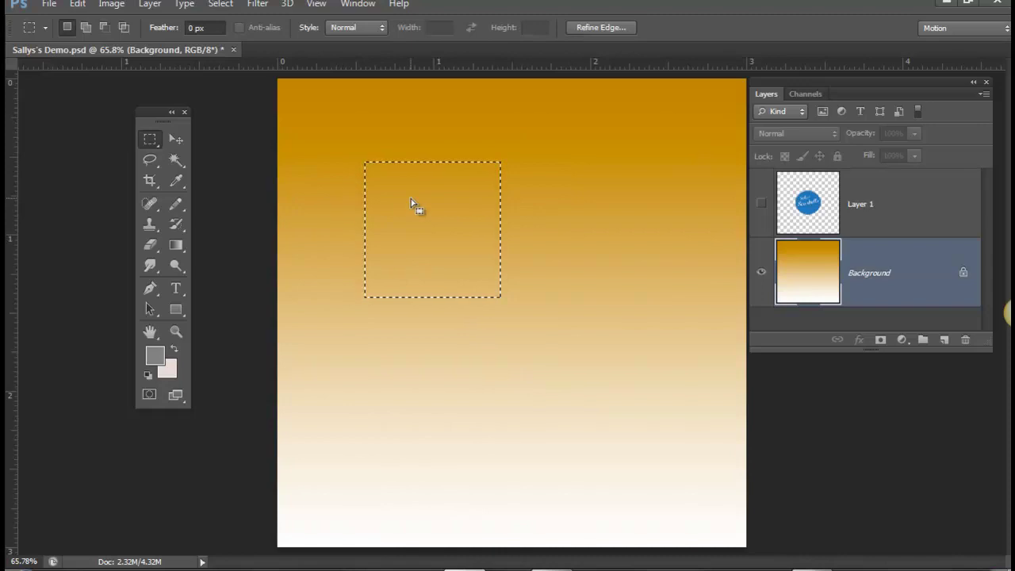
mouse_move(411, 203)
left_mouse_down()
mouse_move(415, 191)
mouse_move(373, 186)
mouse_move(434, 213)
mouse_move(399, 217)
mouse_move(406, 405)
mouse_move(422, 218)
mouse_move(415, 313)
mouse_move(429, 235)
mouse_move(420, 250)
mouse_move(587, 249)
mouse_move(432, 233)
mouse_move(587, 254)
mouse_move(439, 257)
mouse_move(587, 408)
mouse_move(456, 247)
mouse_move(566, 356)
mouse_move(401, 200)
left_mouse_up()
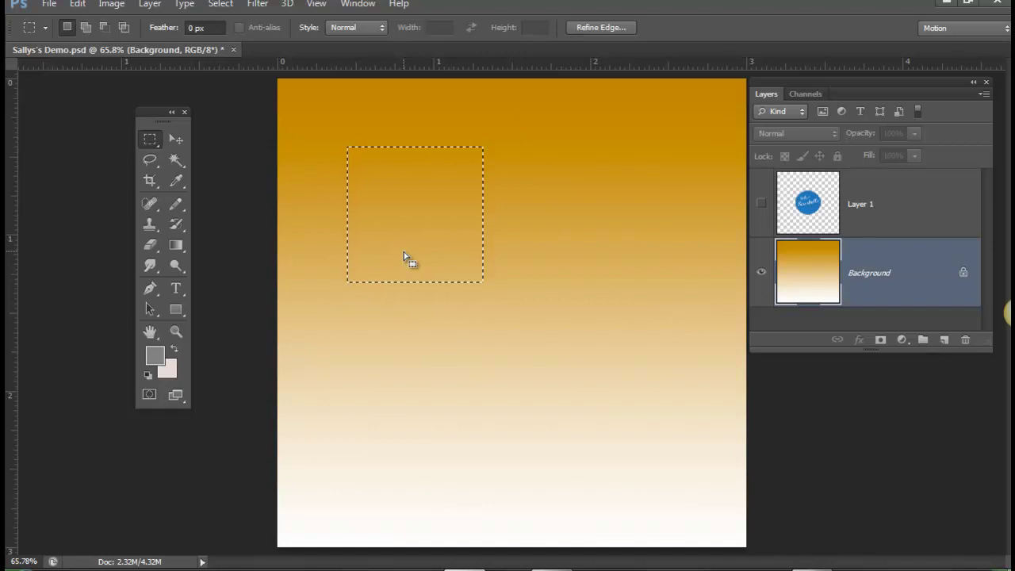
key("shift")
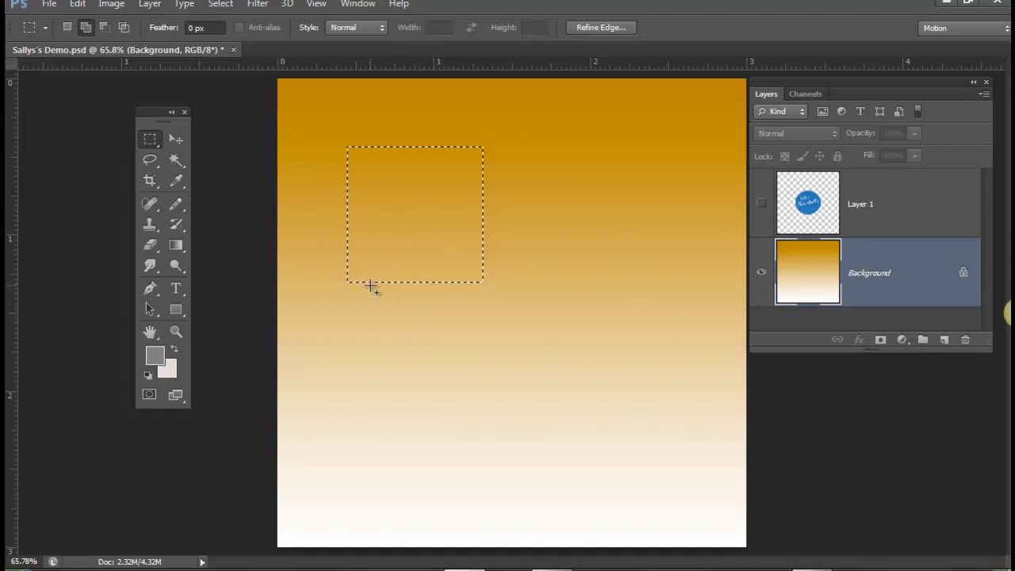
left_click_drag(397, 218, 389, 244)
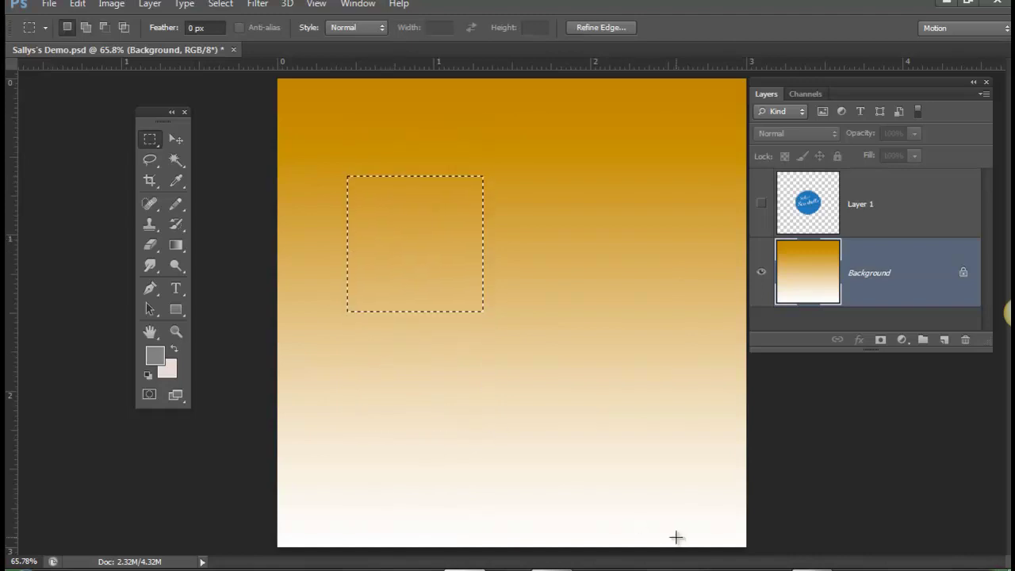
Add four rectangular areas to the selection: one overlapping the square, one near the canvas top, a tall one at the right, and one below
key("shift")
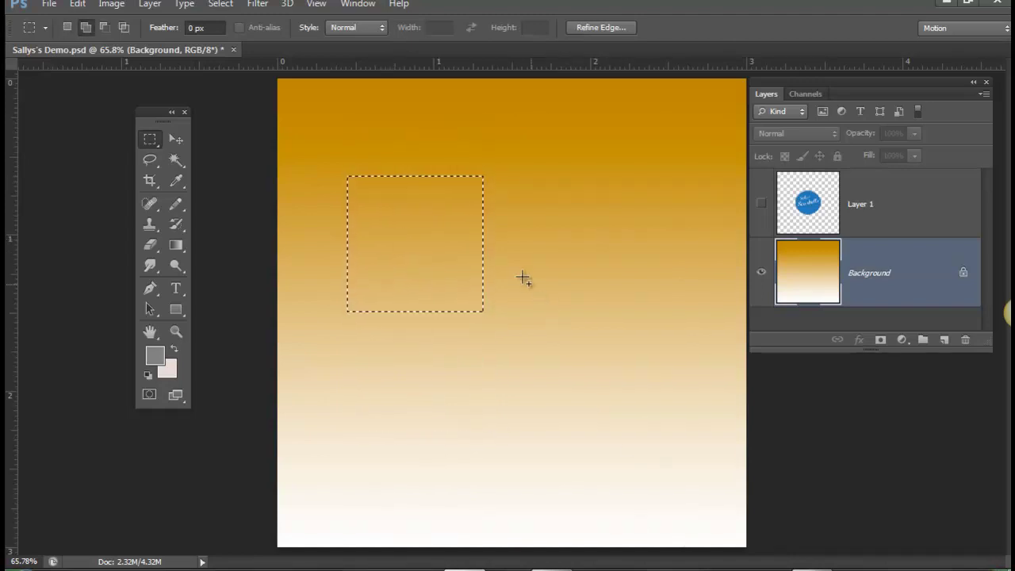
left_click_drag(474, 217, 603, 364)
left_click_drag(488, 120, 705, 426)
left_click_drag(379, 385, 382, 388)
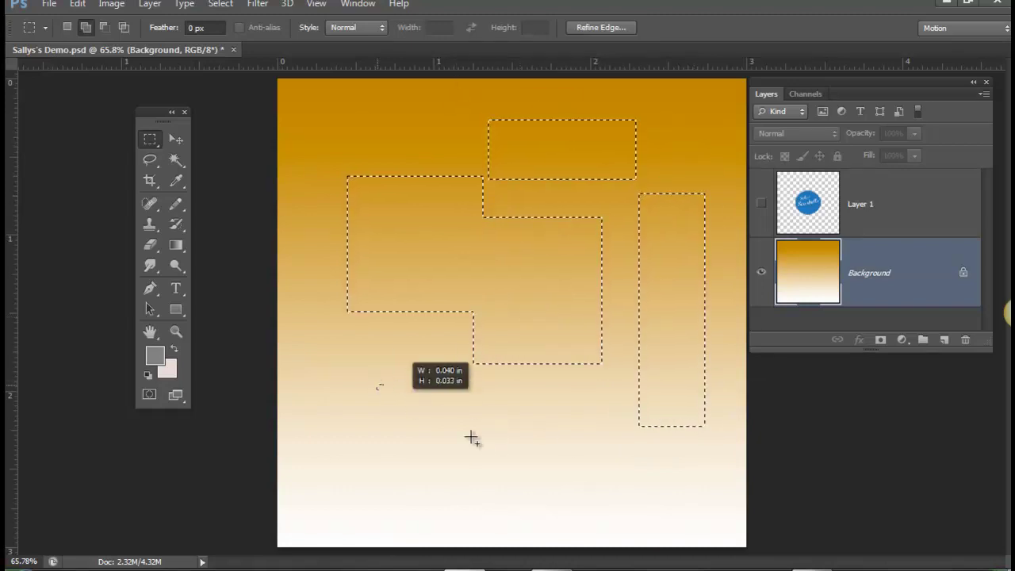
left_click_drag(568, 450, 567, 450)
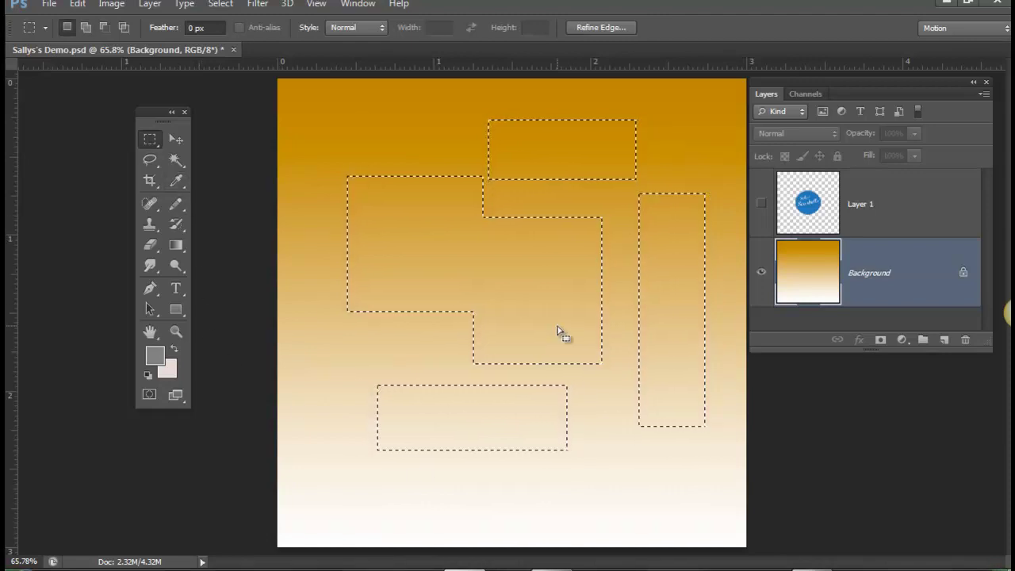
Subtract four overlapping rectangular areas from the marquee selection, then deselect everything that remains
key("alt")
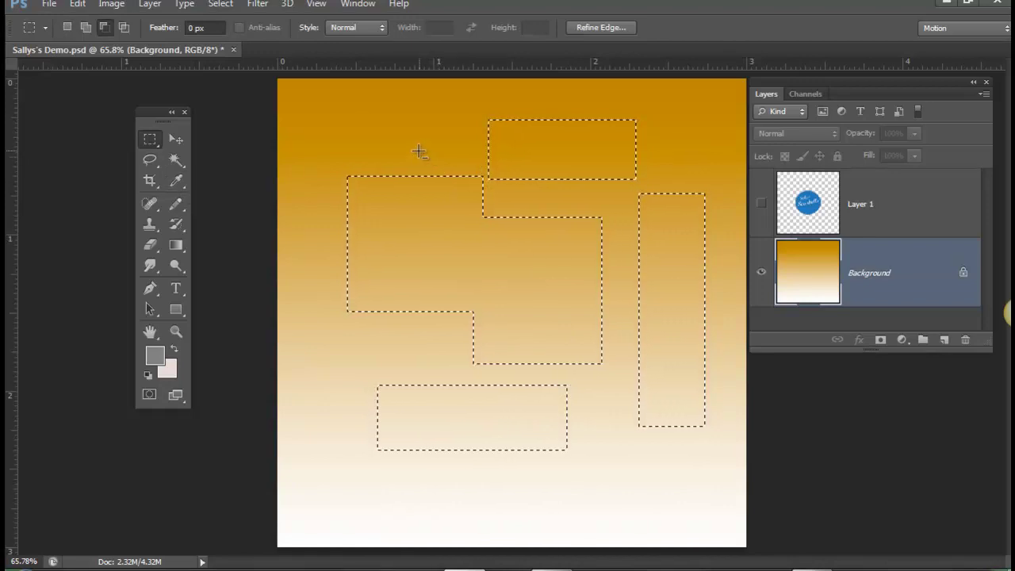
left_click_drag(408, 141, 558, 346)
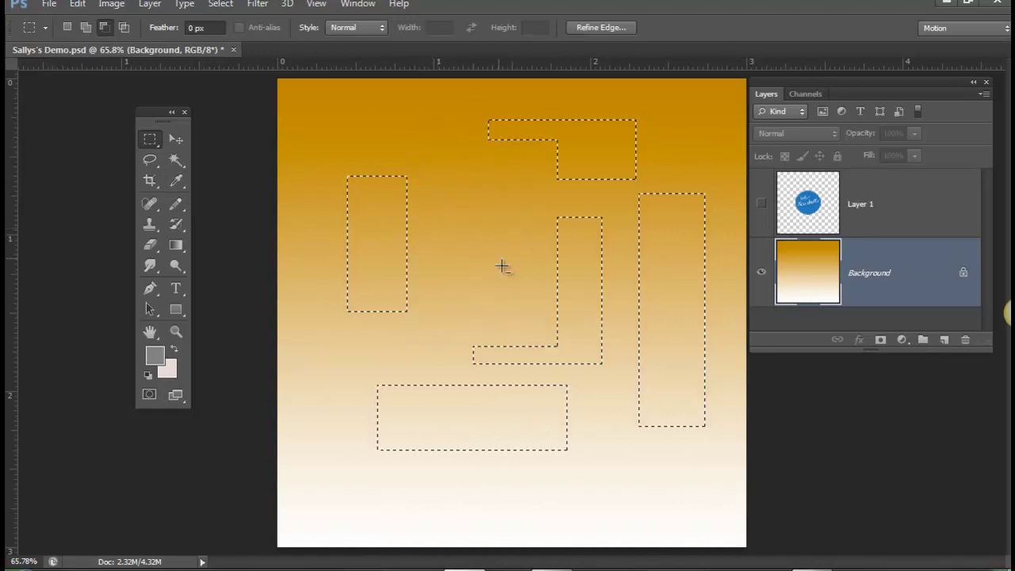
left_click_drag(336, 169, 449, 340)
left_click_drag(468, 89, 677, 309)
left_click_drag(550, 204, 690, 405)
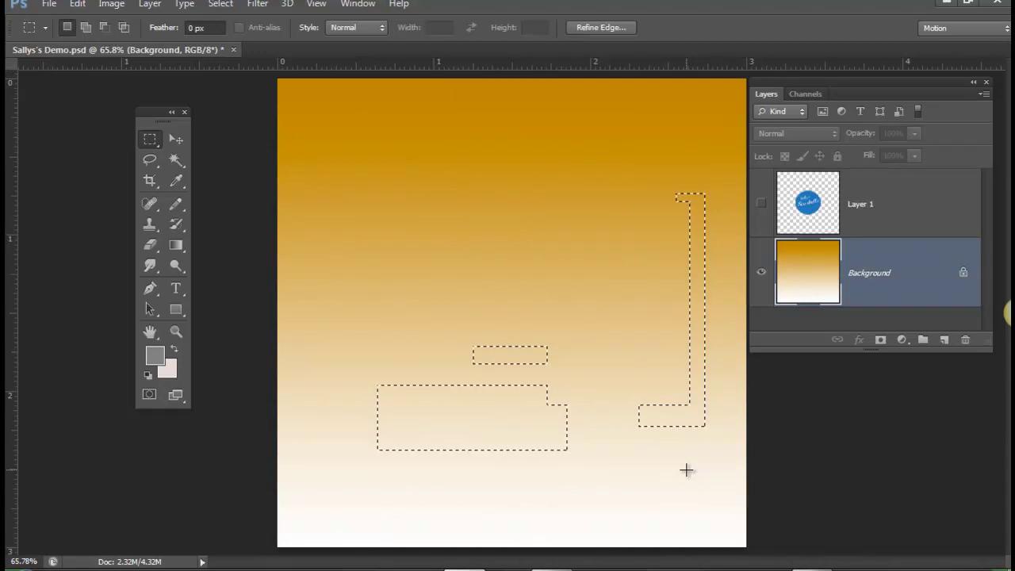
key("ctrl+d")
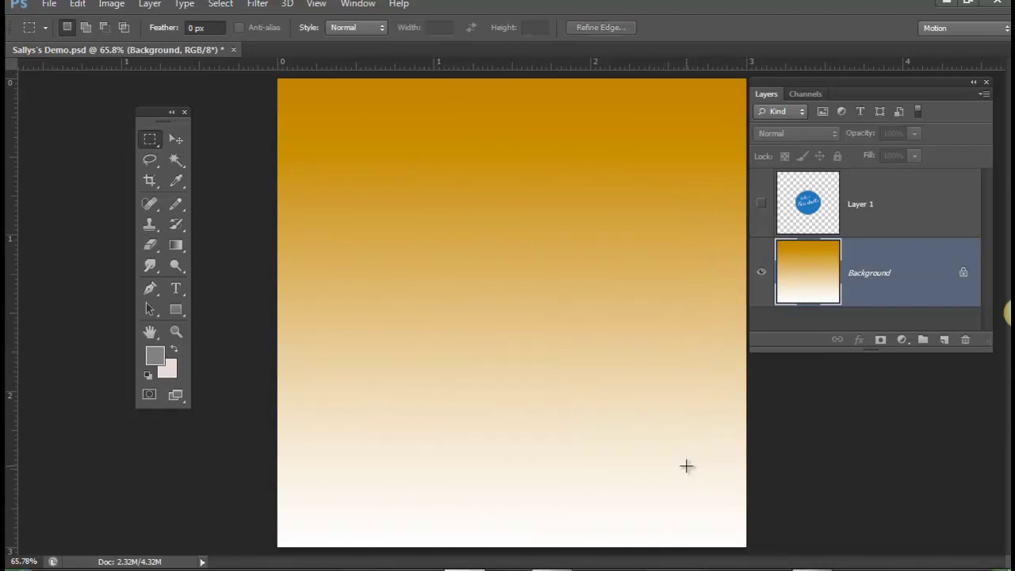
Show Layer 1, make it the active layer, and move the blue Seashells logo to the upper-left part of the canvas
left_click(762, 204)
left_click(906, 211)
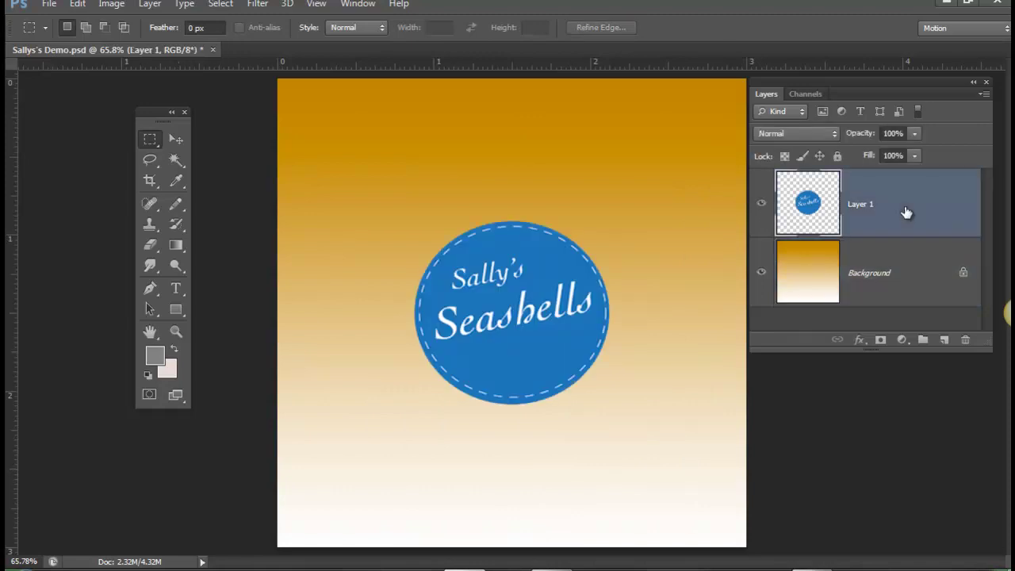
left_click(175, 141)
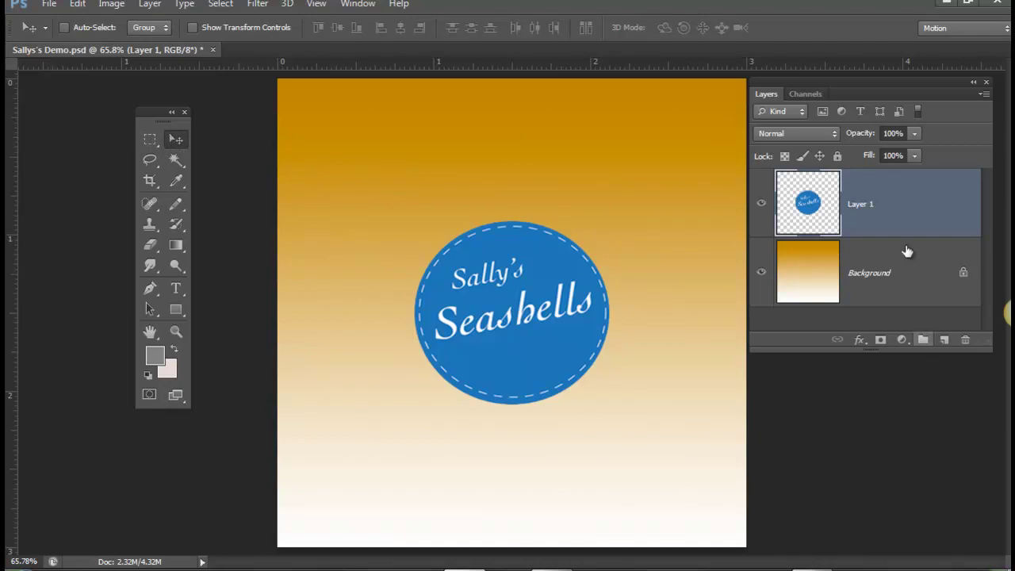
left_click_drag(527, 353, 499, 288)
left_click_drag(508, 245, 469, 218)
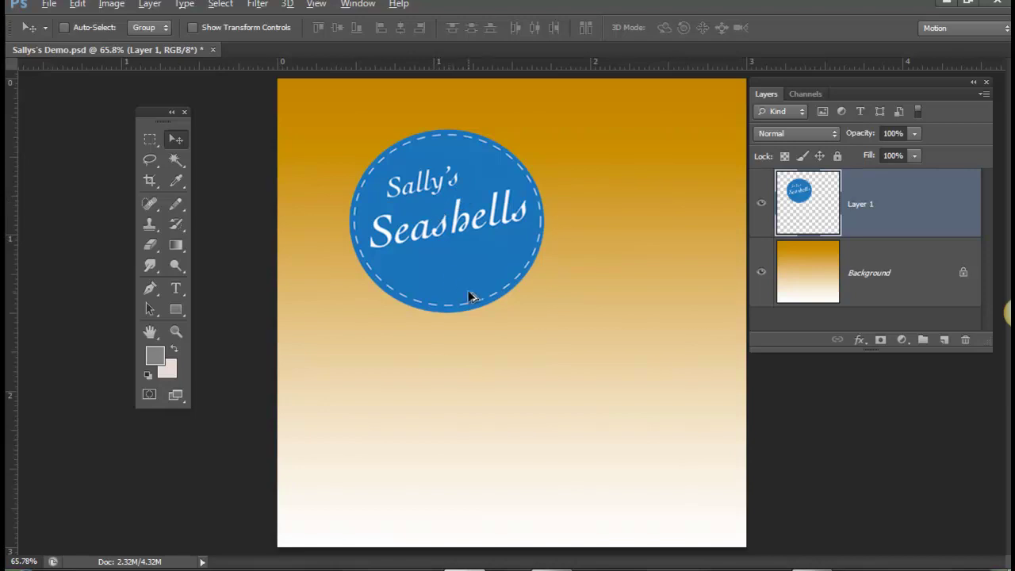
Duplicate the Seashells logo straight below the original and delete the copied layer
left_click_drag(443, 204, 443, 380)
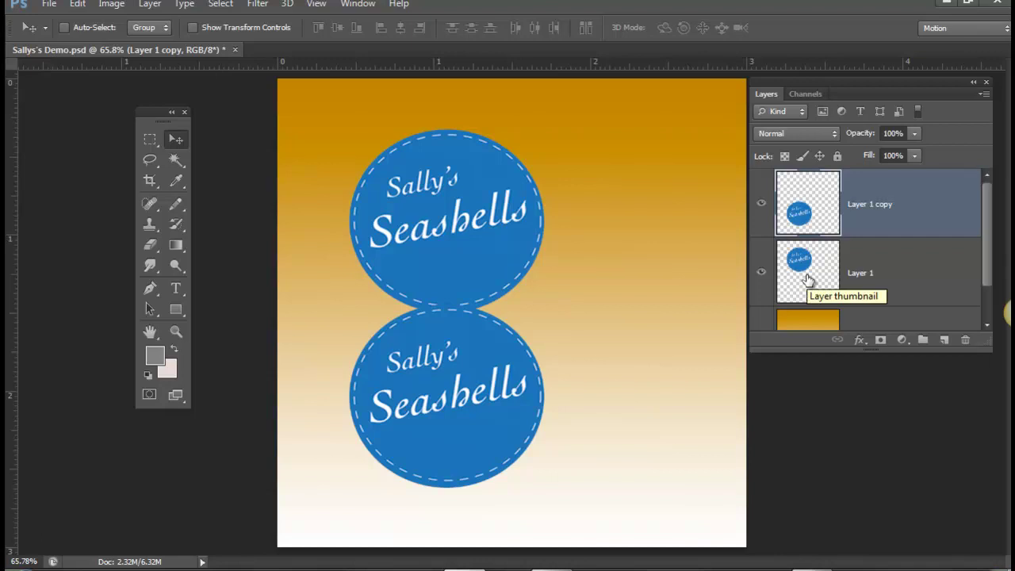
key("Delete")
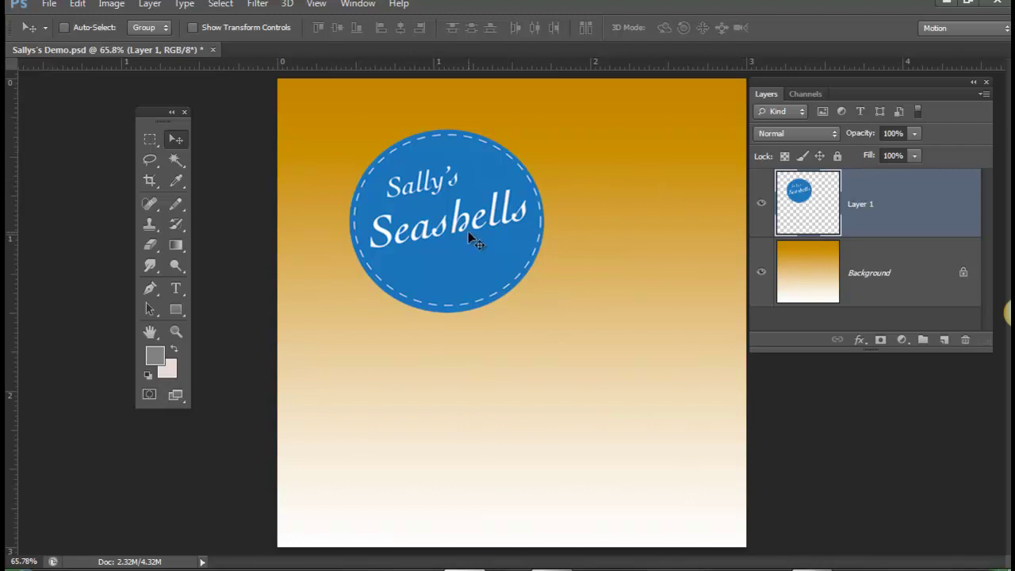
Try duplicating the Seashells logo diagonally down to the right and straight below the original, undoing each copy
left_click_drag(446, 229, 562, 374)
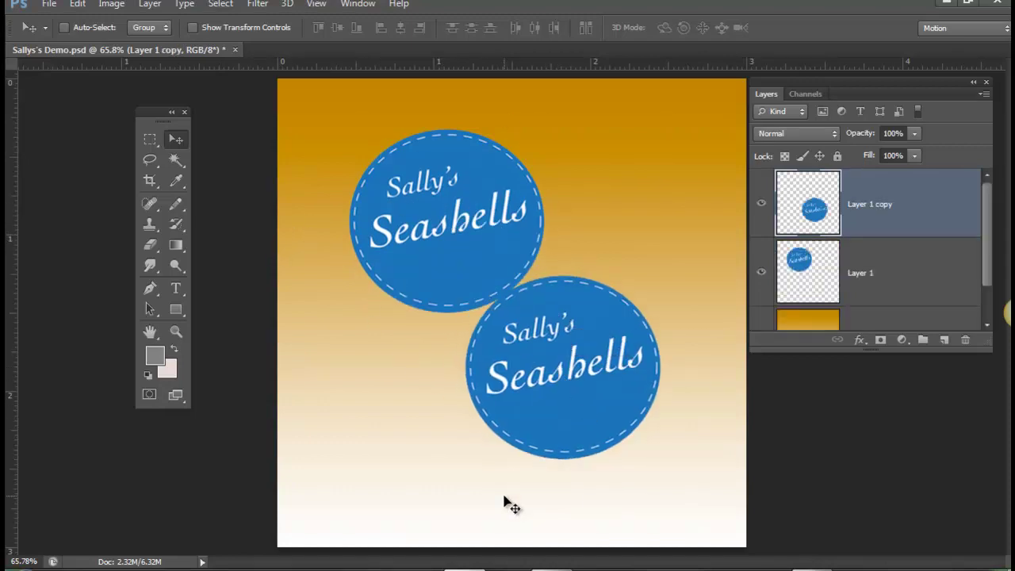
key("ctrl+z")
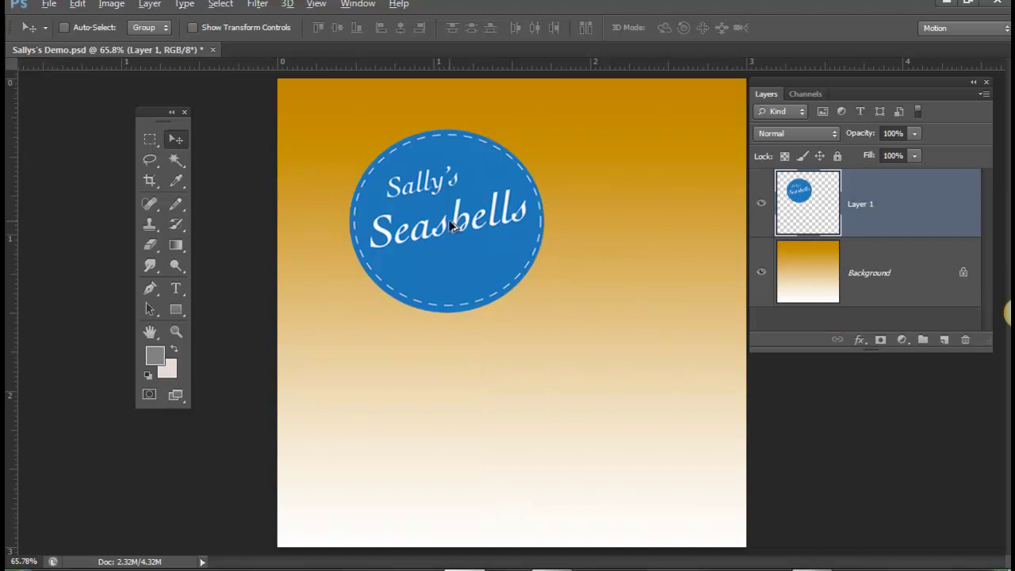
left_click_drag(450, 226, 464, 410)
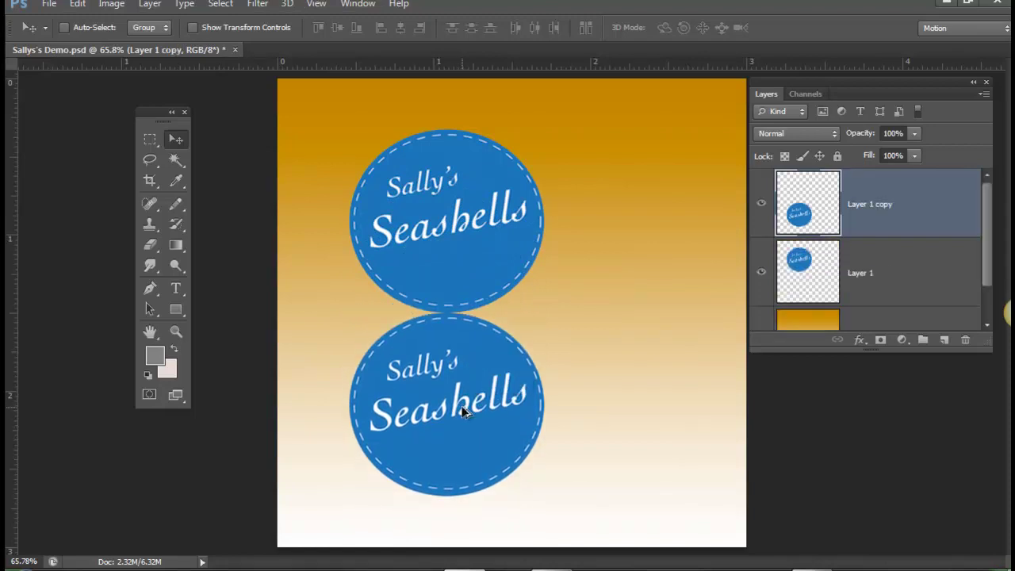
key("ctrl+z")
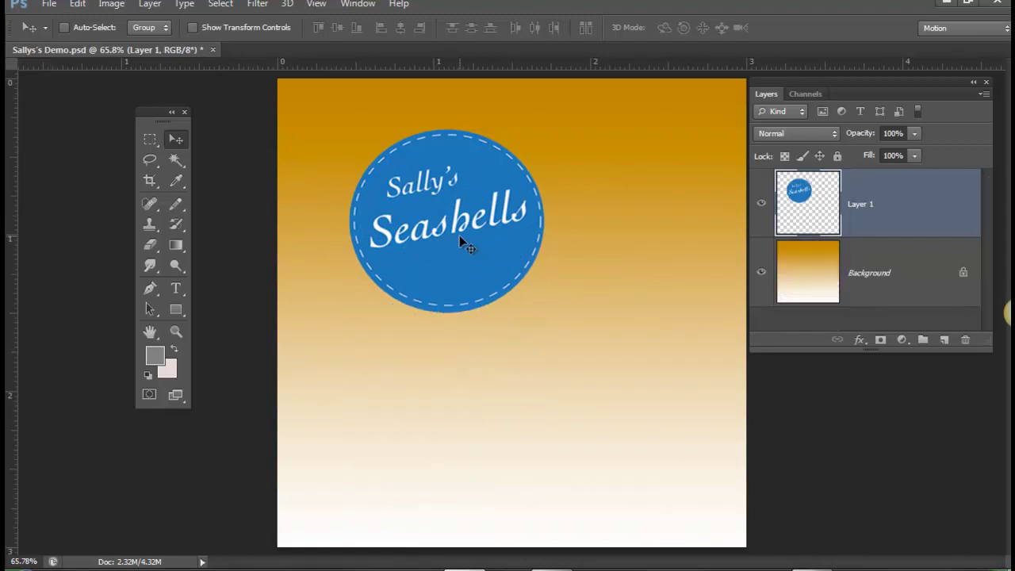
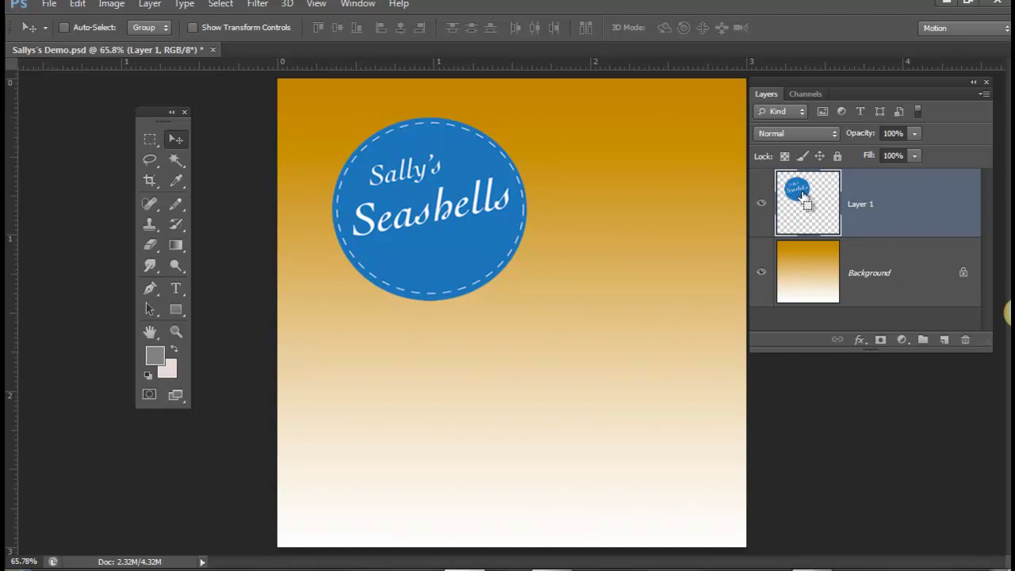
Load Layer 1's contents as a selection and duplicate the logo within the same layer toward the canvas's lower right
left_click(804, 196, "ctrl")
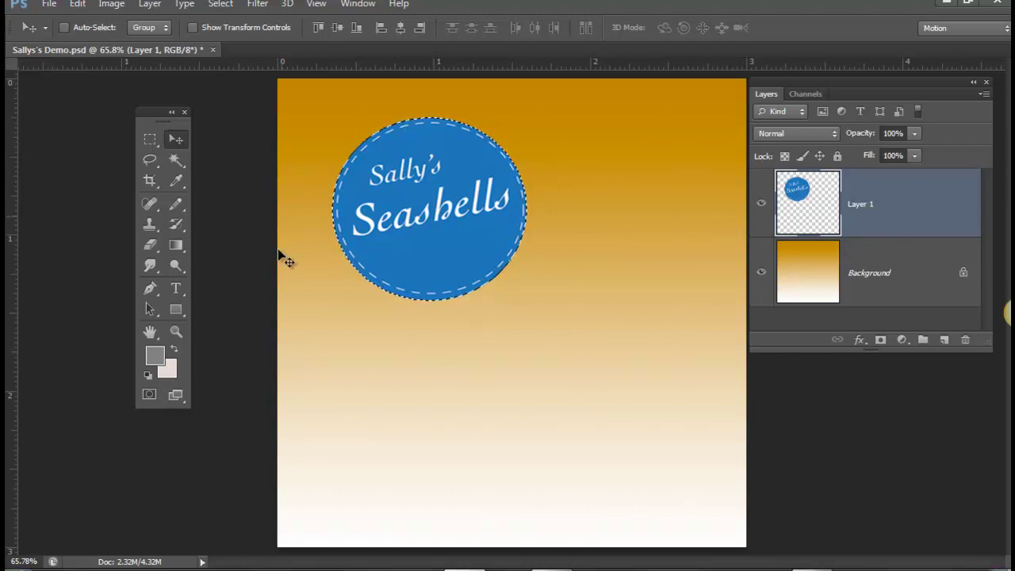
left_click(763, 274)
left_click(763, 274)
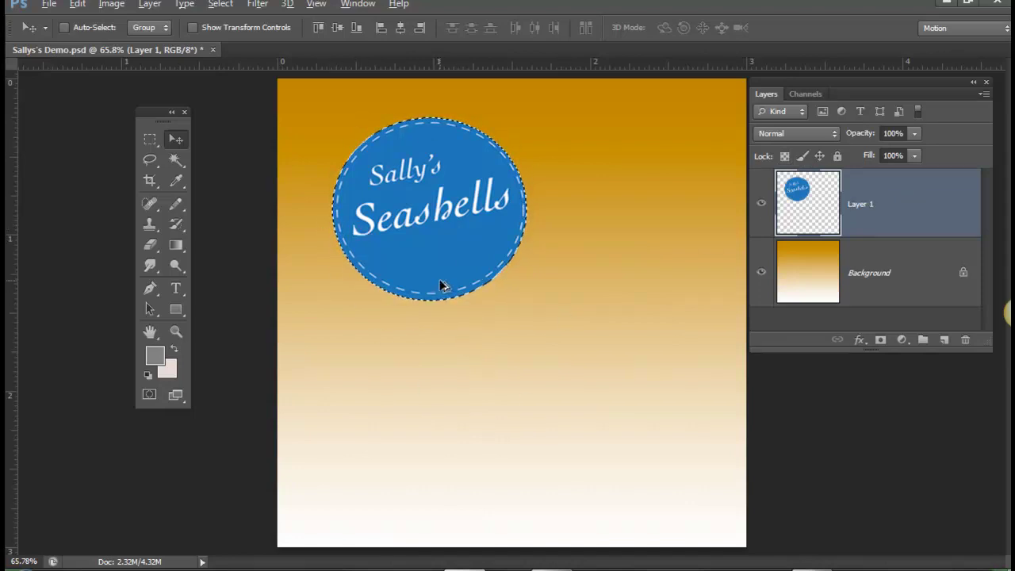
left_click_drag(442, 314, 583, 464)
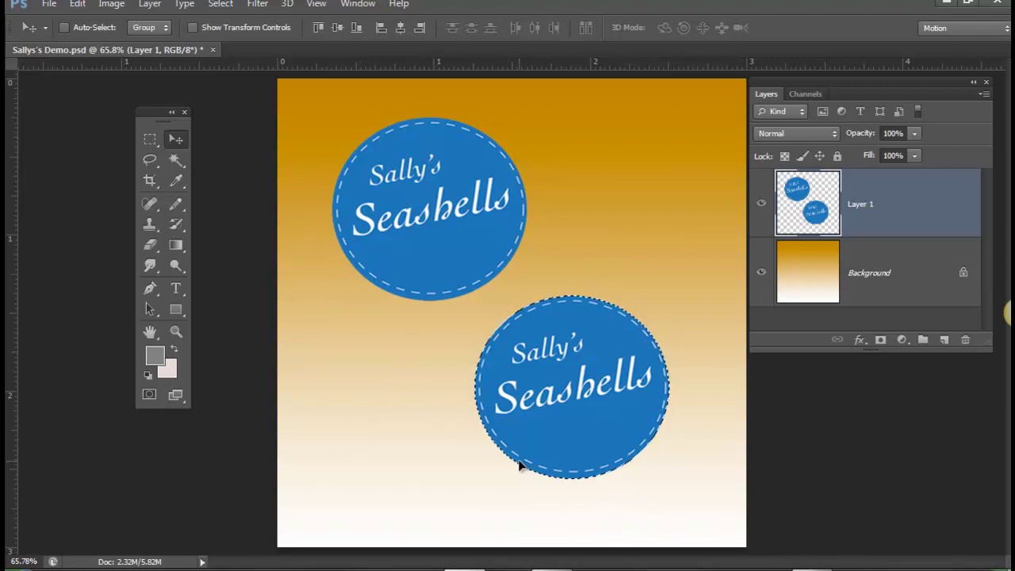
Deselect, undo back through the duplication of the logo within Layer 1, and clear the selection around the original logo
key("ctrl+d")
key("ctrl+alt+z")
key("ctrl+alt+z")
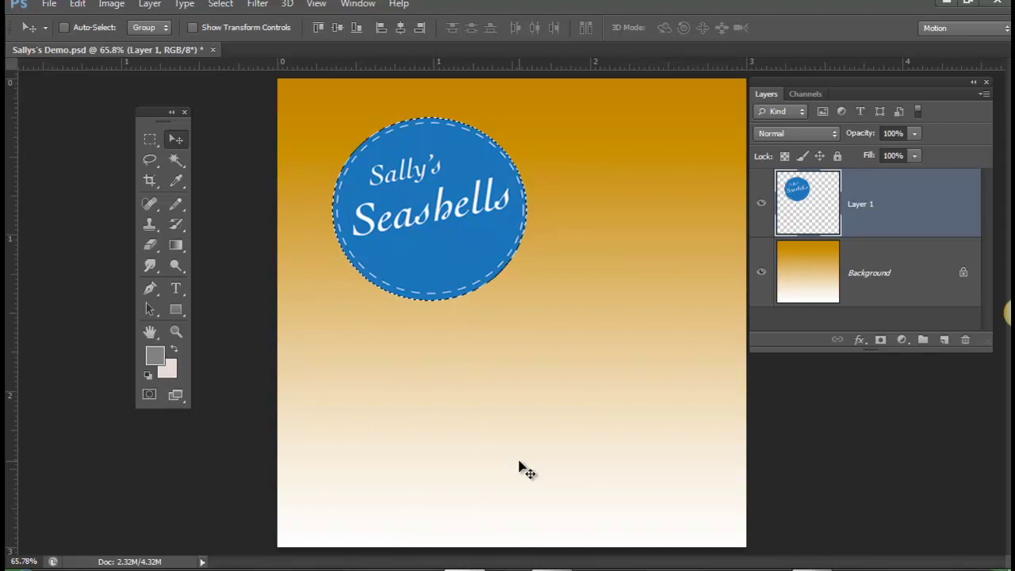
key("ctrl+d")
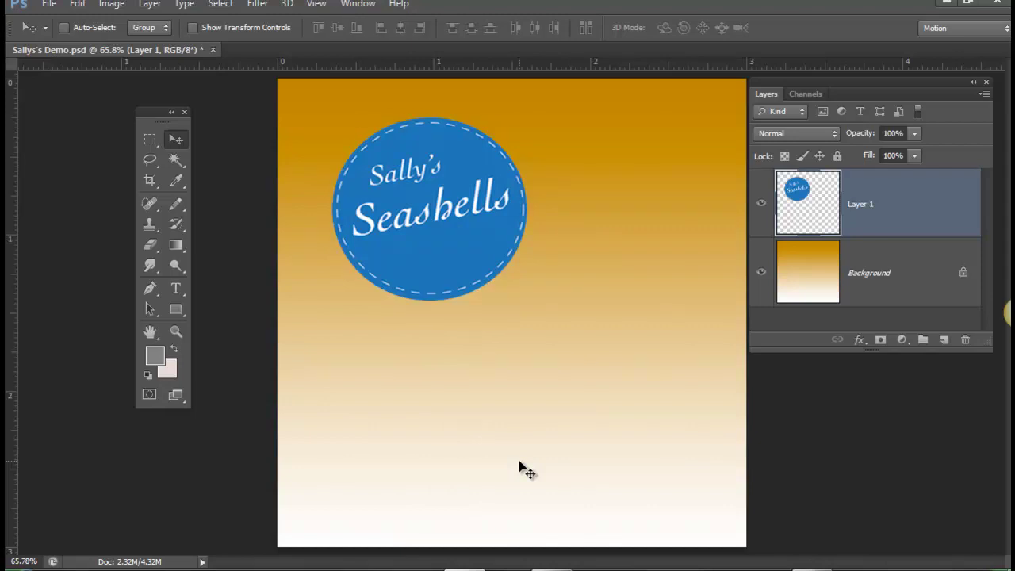
Move the Seashells logo to the middle of the canvas and merge Layer 1 down into the Background
left_click_drag(439, 265, 532, 382)
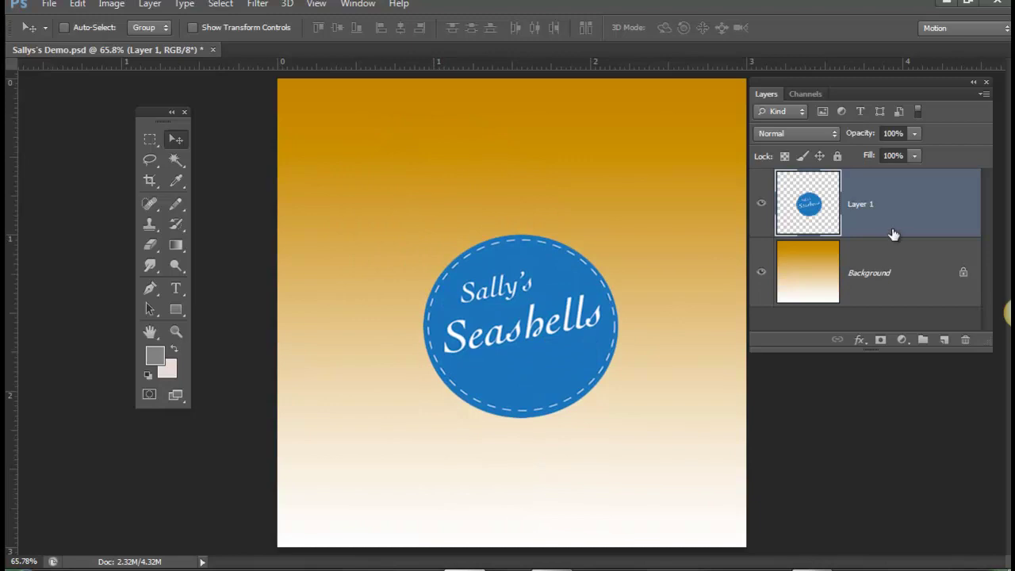
key("ctrl+e")
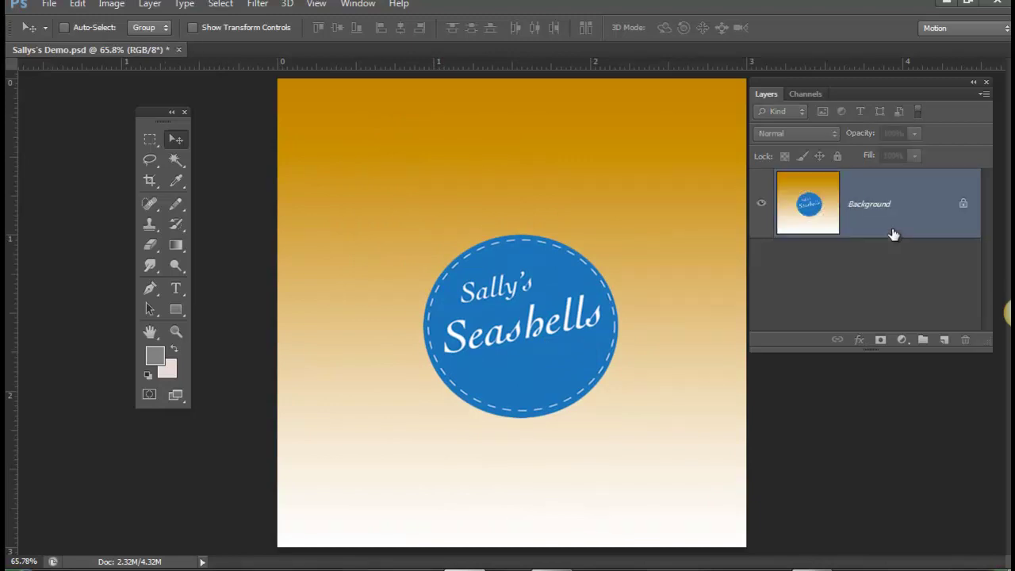
Try to outline the logo with an Elliptical Marquee selection started above its upper-left edge, and clear the selection
left_click(493, 312)
left_click_drag(511, 319, 424, 301)
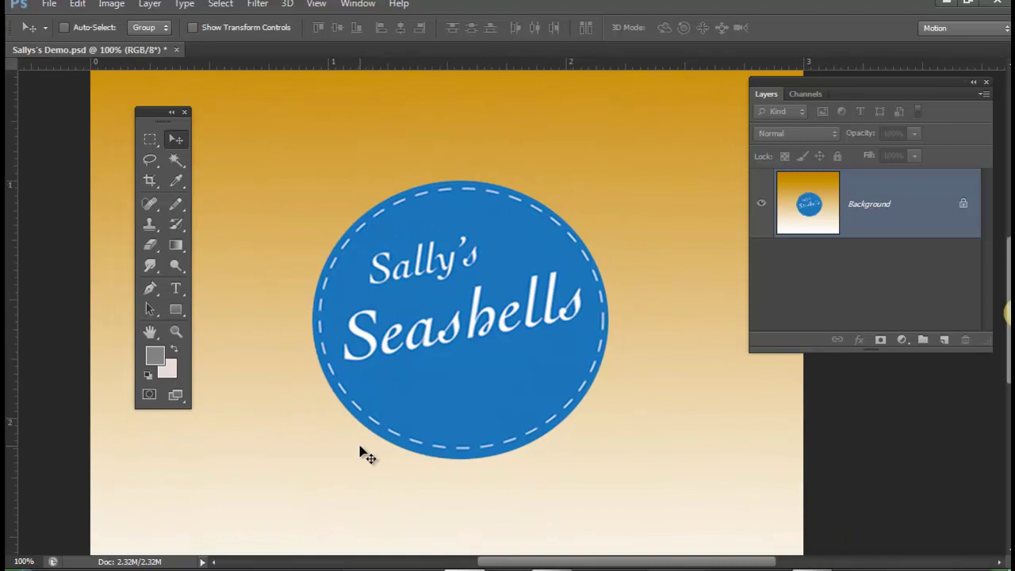
left_click(146, 136)
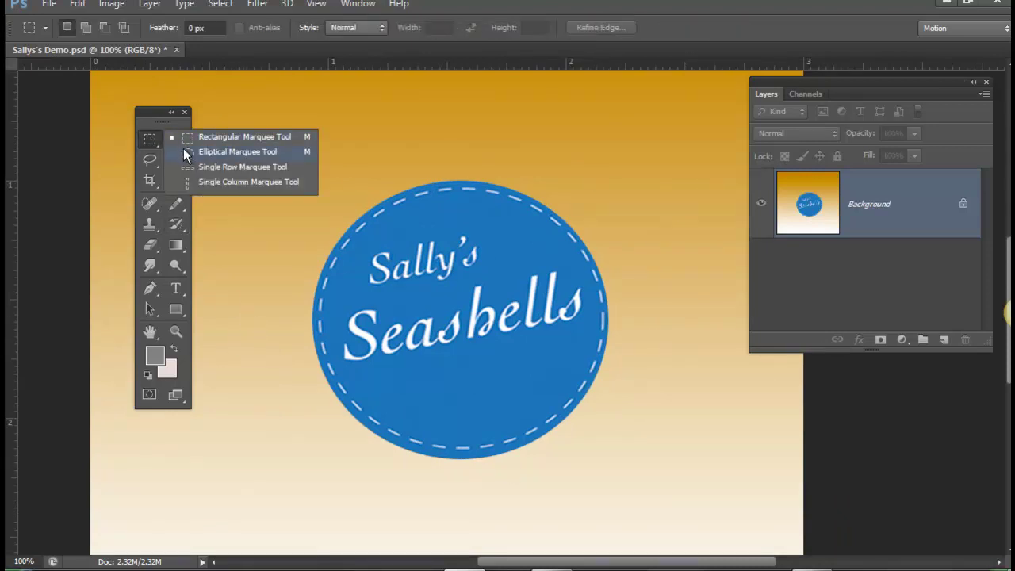
left_click(184, 153)
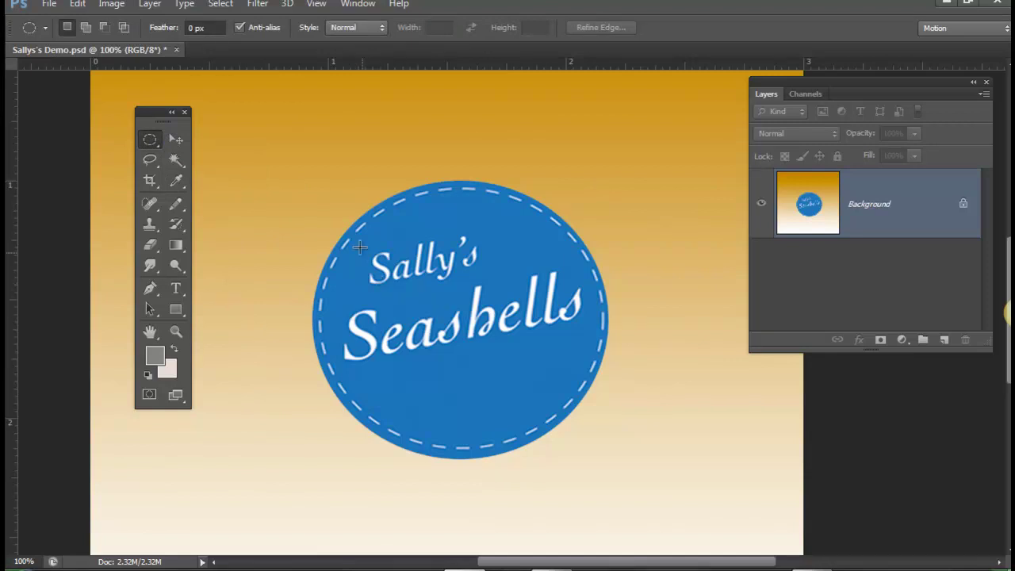
left_click_drag(314, 169, 612, 458)
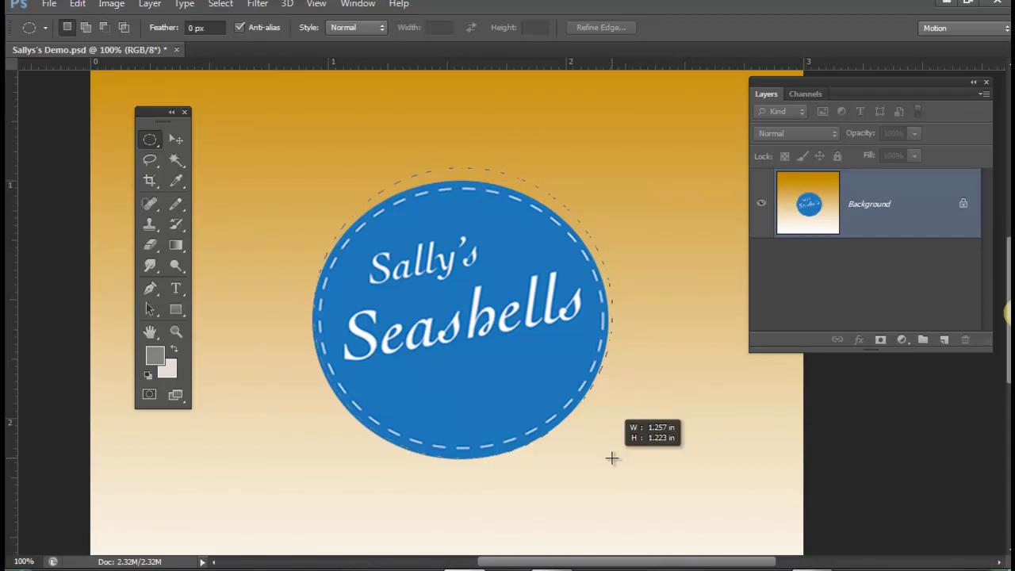
left_click_drag(611, 458, 600, 411)
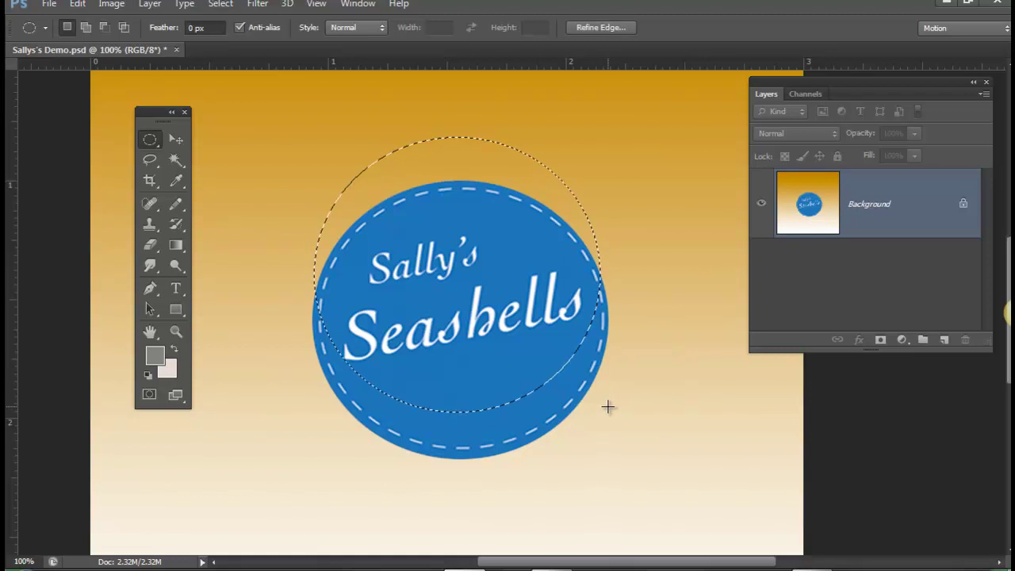
left_click(609, 407)
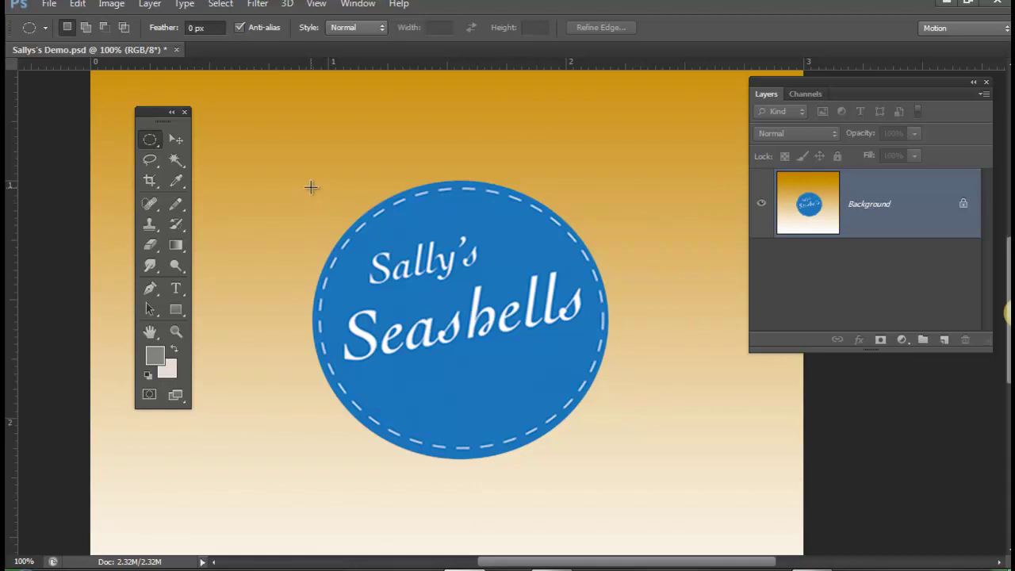
Fit an elliptical selection about 1.24 in wide to the logo's outer edge, repositioning it while drawing, and deselect it
left_click_drag(317, 187, 596, 477)
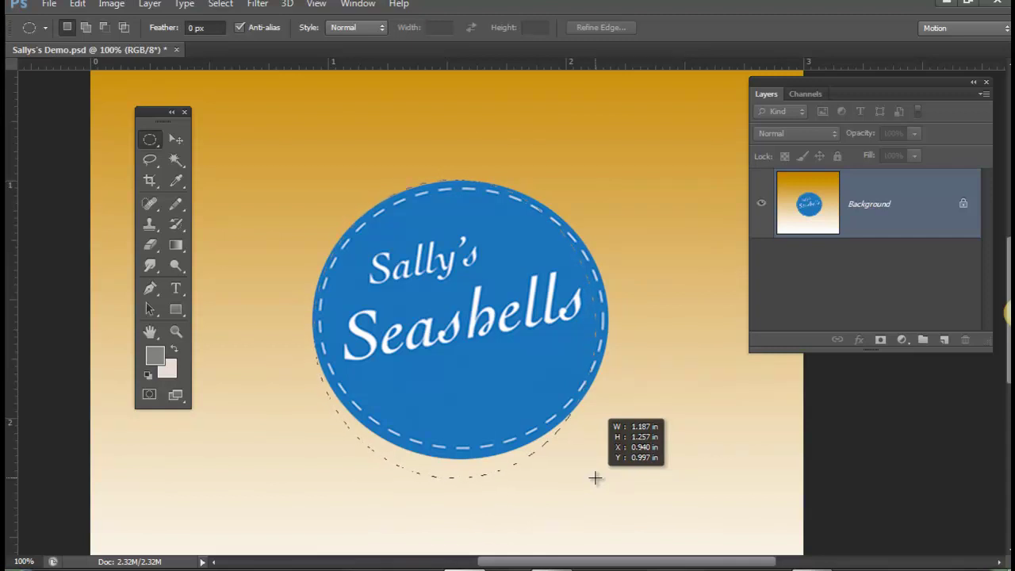
left_click_drag(596, 478, 611, 459)
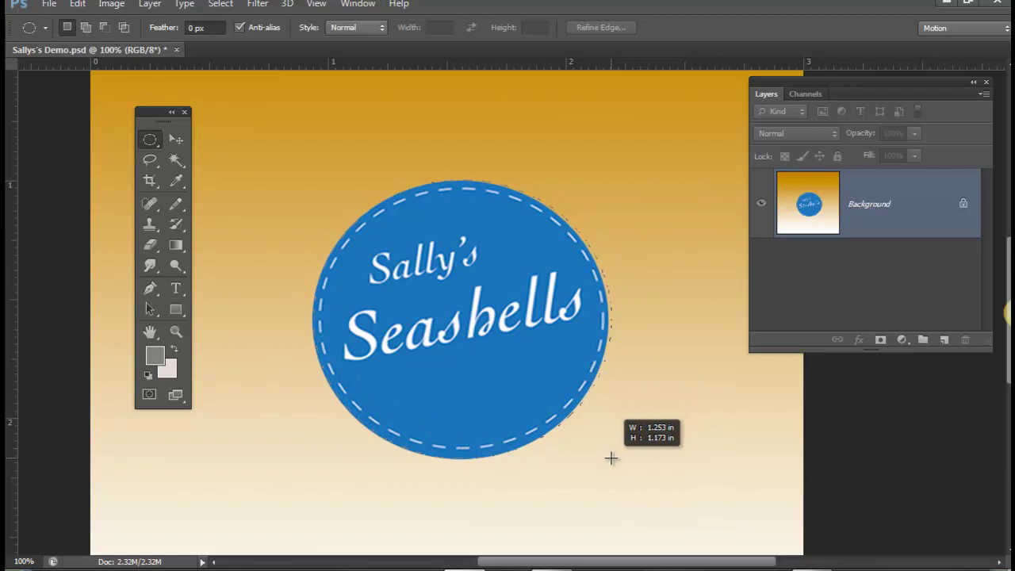
left_click_drag(611, 459, 608, 462)
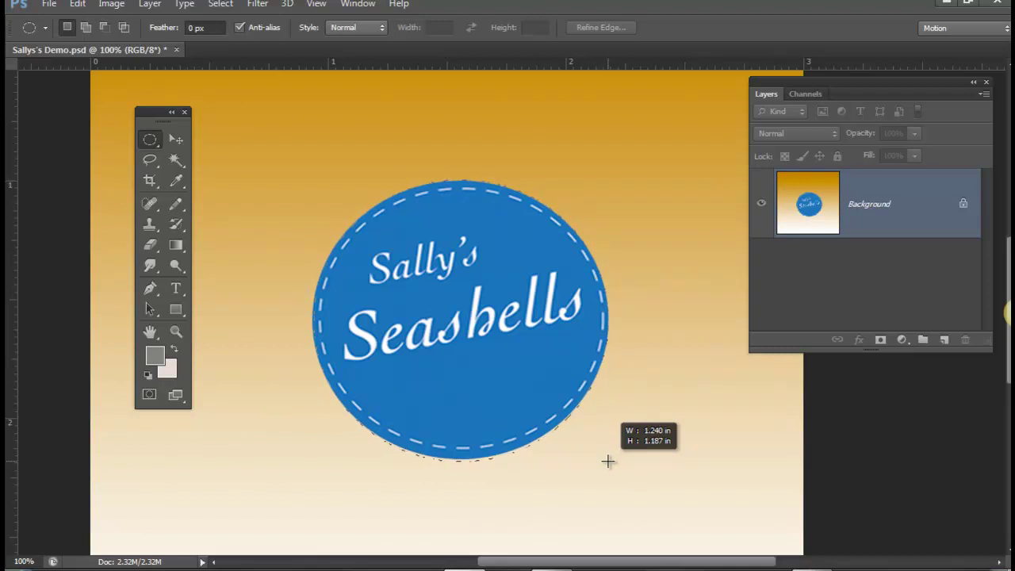
key("space")
mouse_move(607, 461)
left_mouse_down()
mouse_move(566, 389)
mouse_move(607, 462)
left_mouse_up()
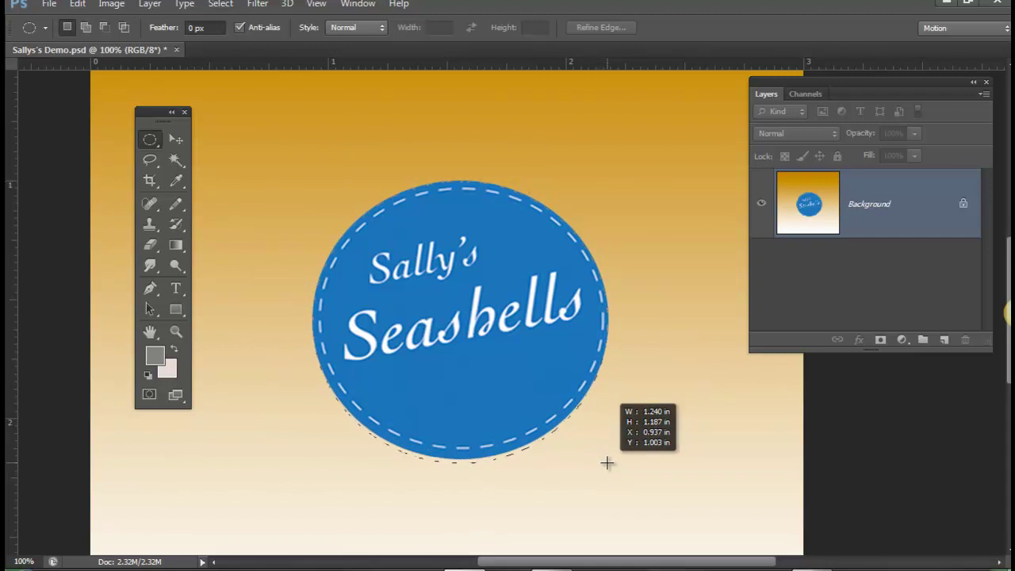
left_click_drag(607, 462, 608, 460)
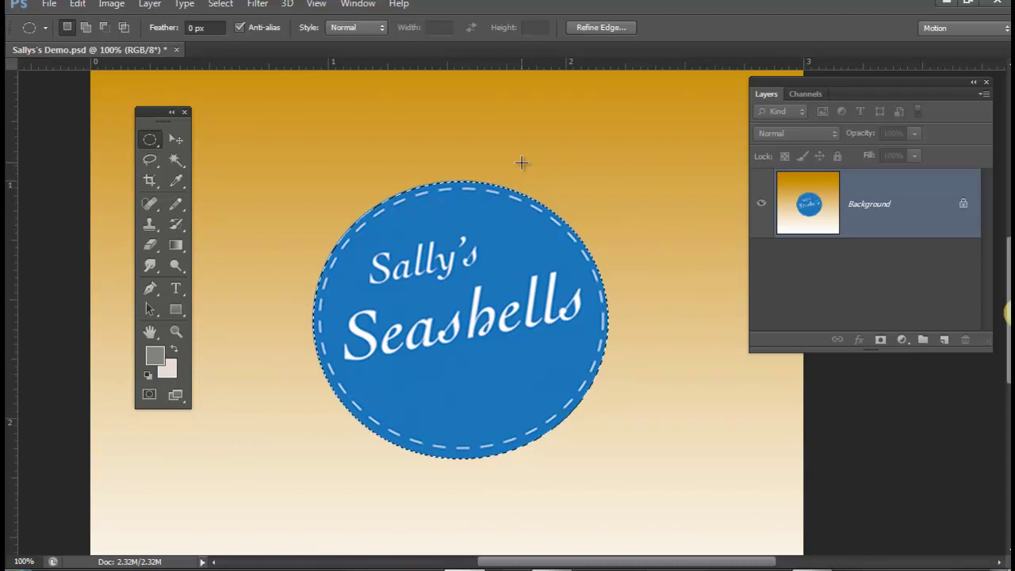
key("ctrl+d")
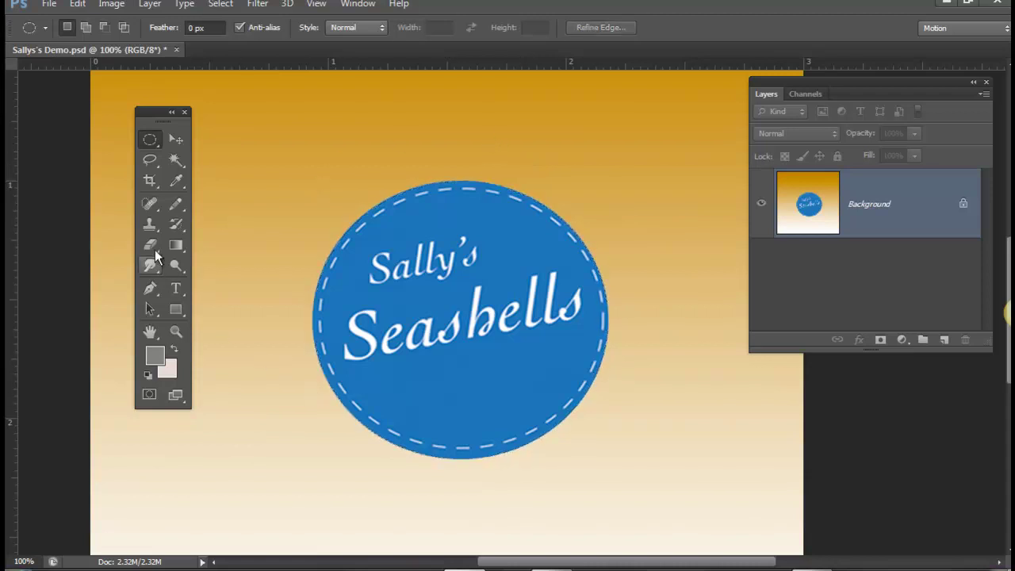
Try to trace the logo's upper-right edge freehand with the Lasso tool, and drop the outline
left_click(150, 159)
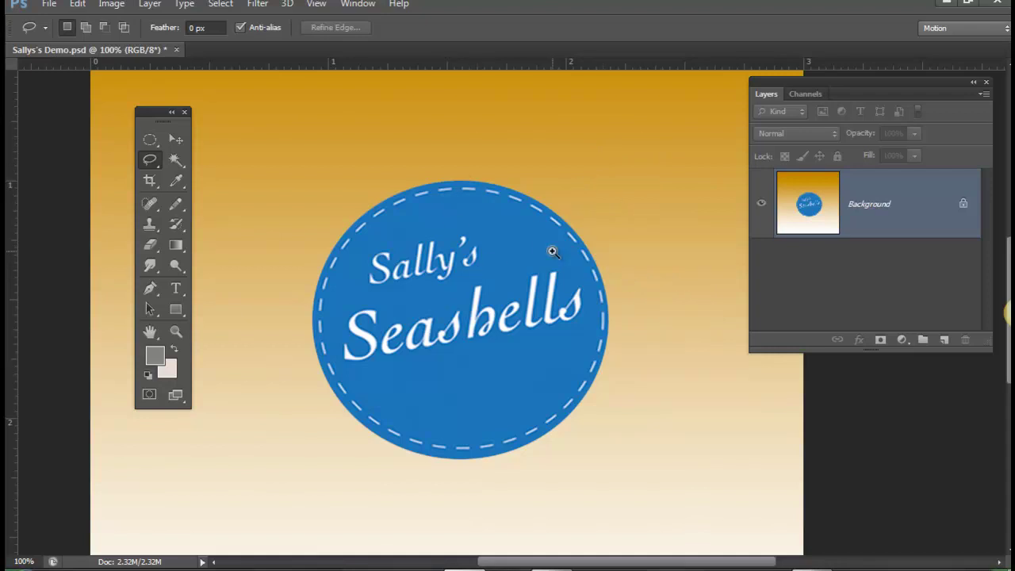
scroll(550, 250, "up", 1)
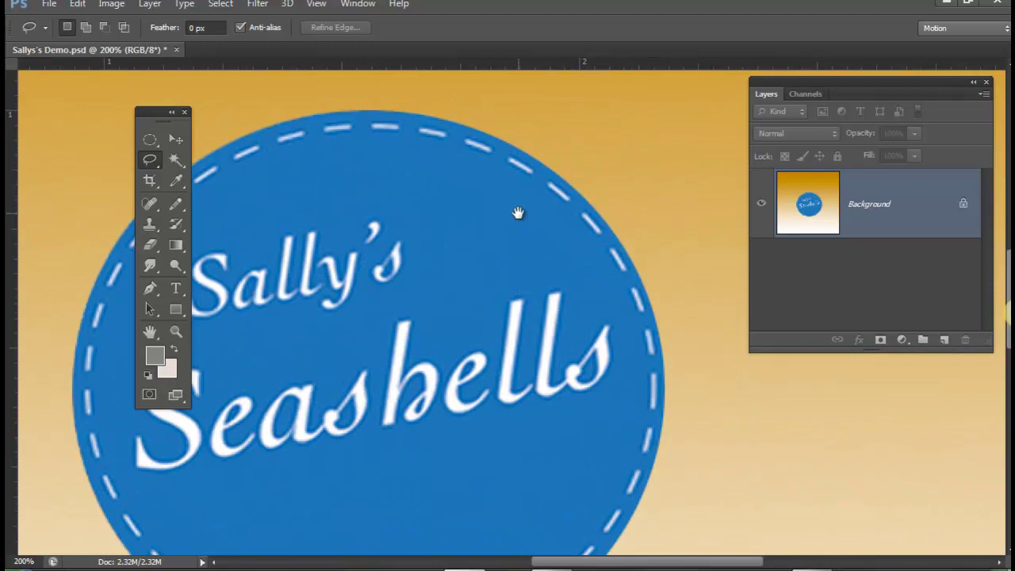
scroll(517, 211, "up", 2)
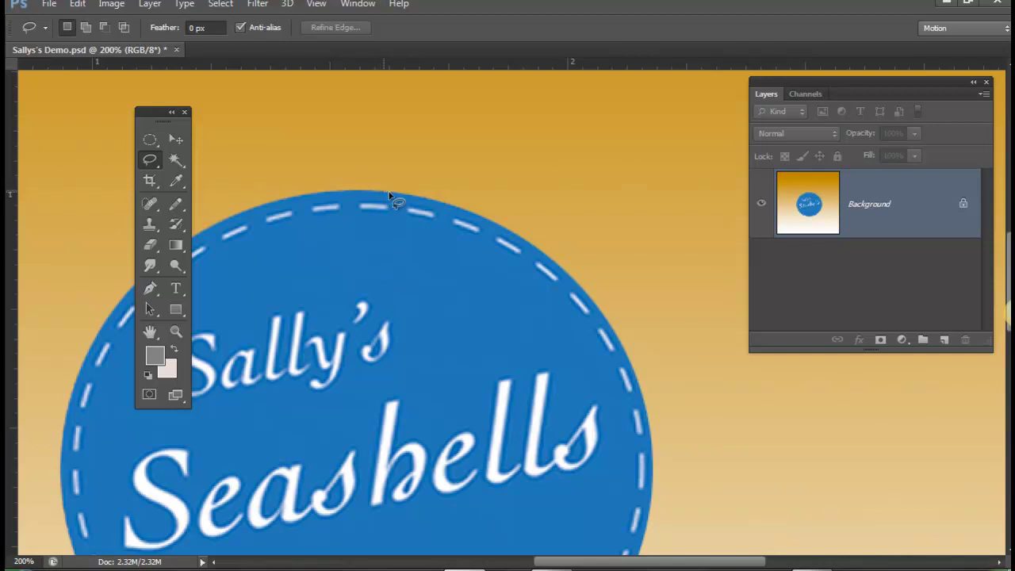
left_click_drag(398, 197, 470, 215)
left_click_drag(470, 213, 495, 197)
left_click(392, 172)
Trace the logo's upper-right edge with straight and freehand lasso segments, and close the outline through the blue area
left_click(373, 191, "alt")
left_click_drag(458, 208, 517, 235)
left_click_drag(518, 235, 570, 178)
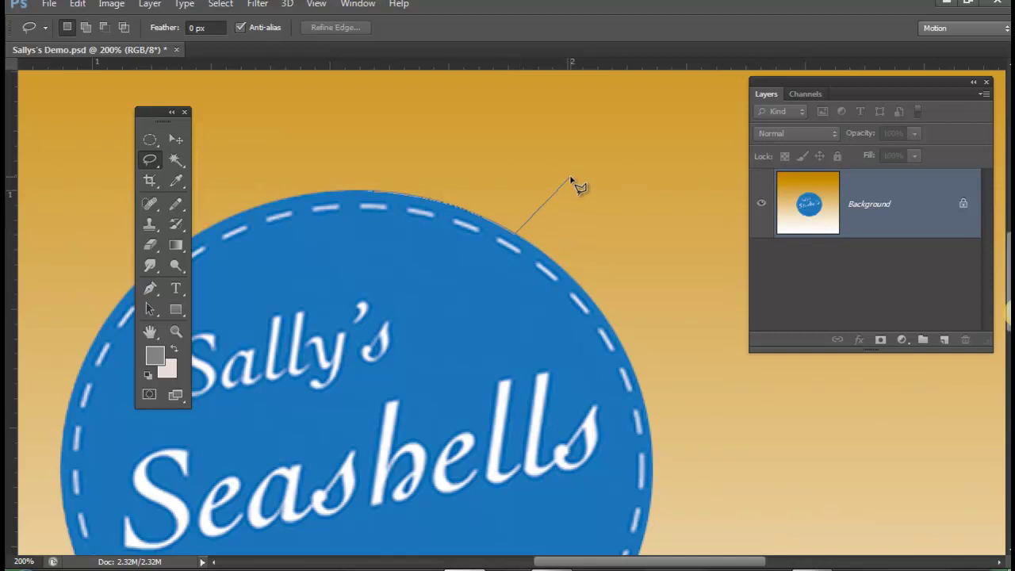
mouse_move(571, 179)
left_mouse_down()
mouse_move(562, 221)
mouse_move(528, 247)
mouse_move(584, 294)
mouse_move(570, 234)
mouse_move(558, 310)
mouse_move(593, 303)
left_mouse_up()
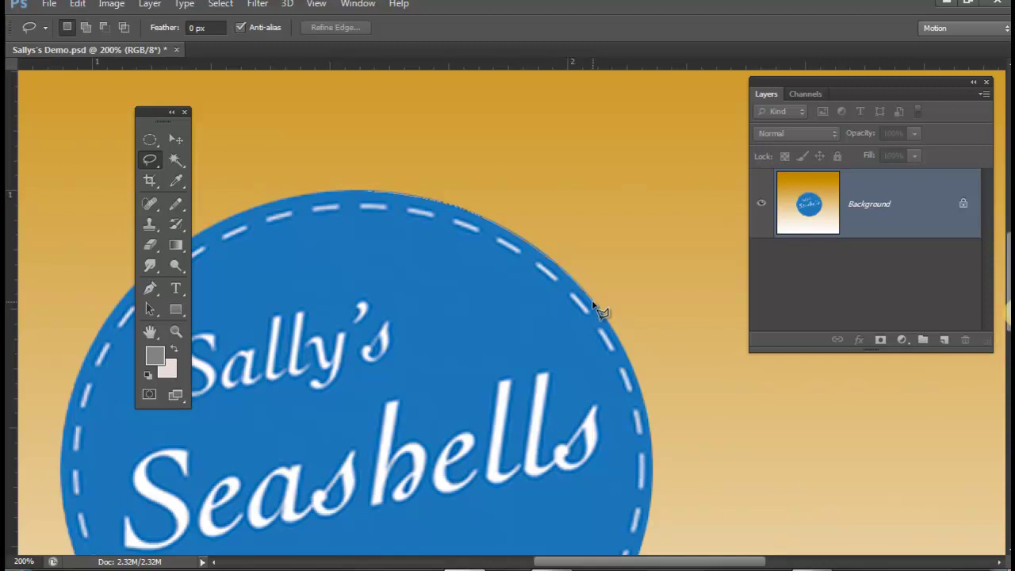
mouse_move(593, 305)
left_mouse_down()
mouse_move(598, 330)
mouse_move(572, 324)
mouse_move(557, 342)
mouse_move(589, 378)
mouse_move(562, 384)
mouse_move(500, 357)
mouse_move(451, 351)
mouse_move(346, 245)
mouse_move(342, 221)
left_mouse_up()
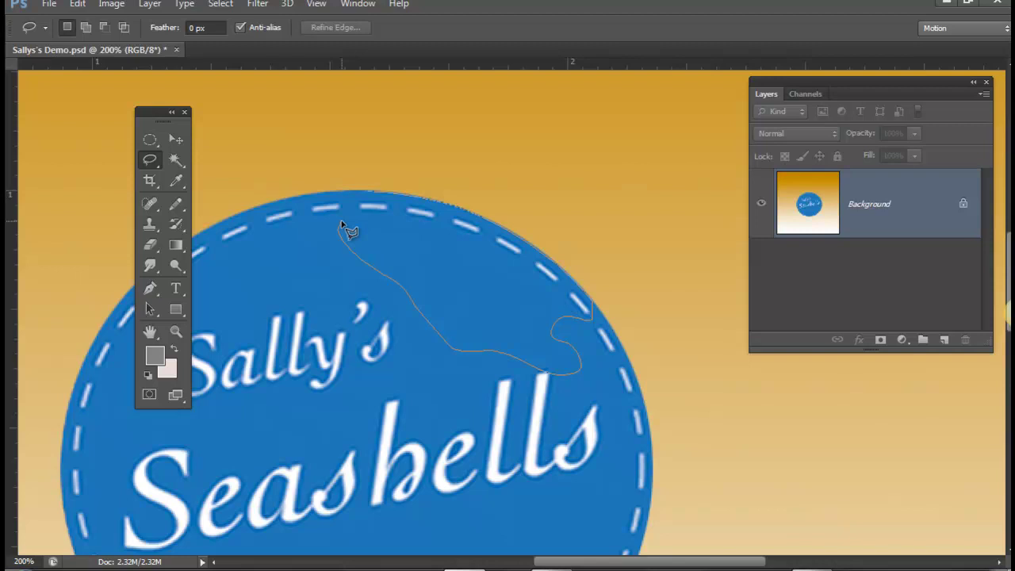
left_click_drag(342, 225, 342, 225)
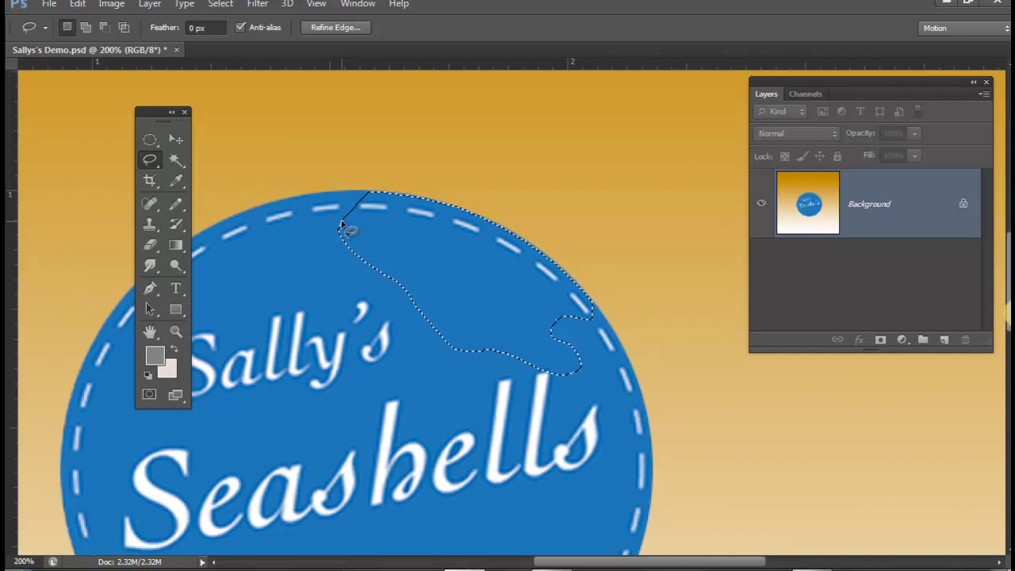
Add a freehand area reaching down over the last letters of "Seashells" to the lasso selection
key("shift")
key("shift")
mouse_move(499, 315)
left_mouse_down()
mouse_move(583, 299)
mouse_move(597, 336)
mouse_move(598, 459)
mouse_move(553, 472)
mouse_move(440, 382)
mouse_move(470, 322)
left_mouse_up()
Subtract freehand areas from the inner and lower side of the lasso selection, leaving a narrower band along the logo's edge
key("alt")
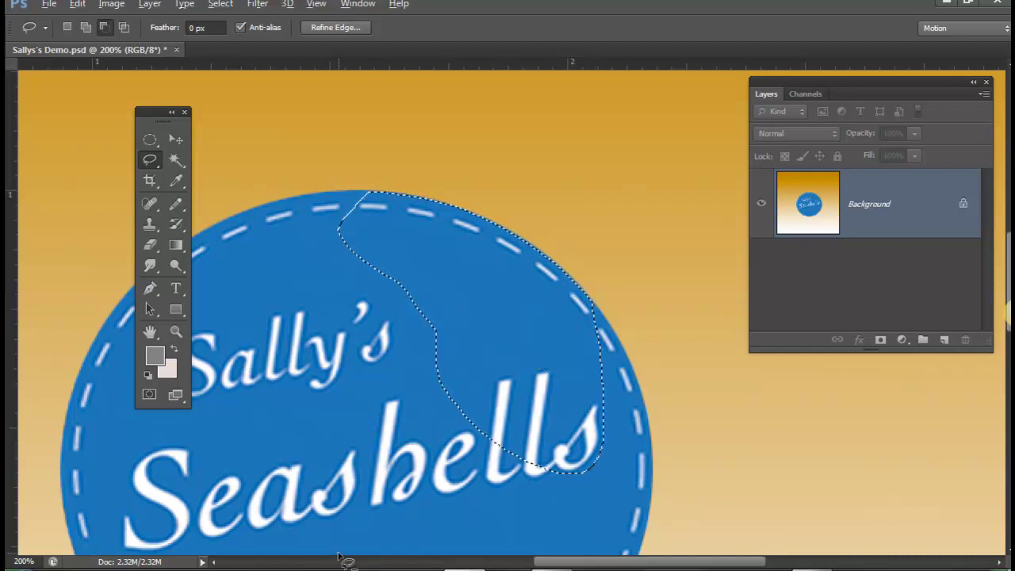
mouse_move(350, 401)
left_mouse_down()
mouse_move(396, 418)
mouse_move(455, 387)
mouse_move(475, 335)
mouse_move(474, 306)
mouse_move(443, 274)
mouse_move(380, 273)
mouse_move(361, 317)
left_mouse_up()
left_click(487, 562)
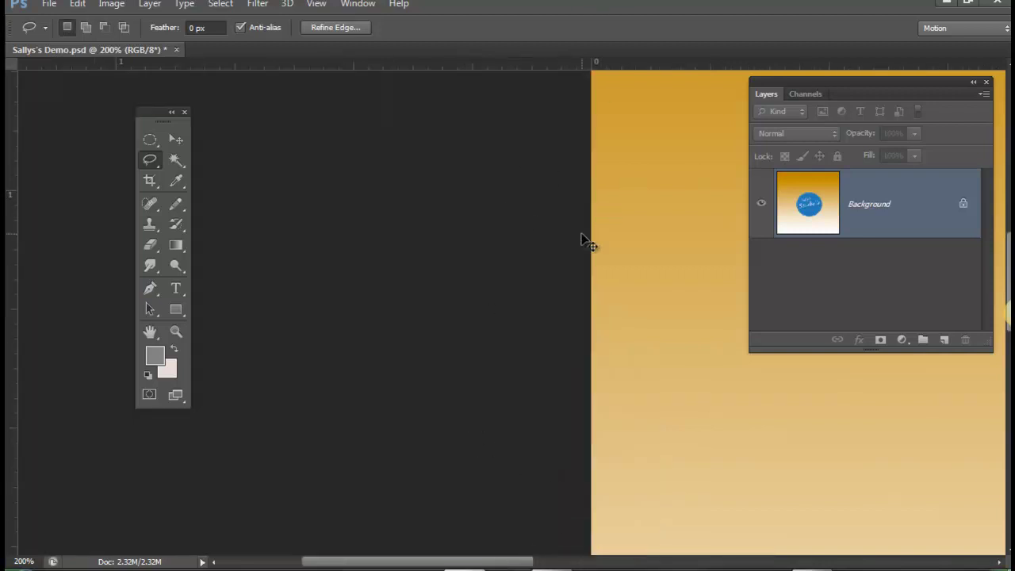
key("ctrl+0")
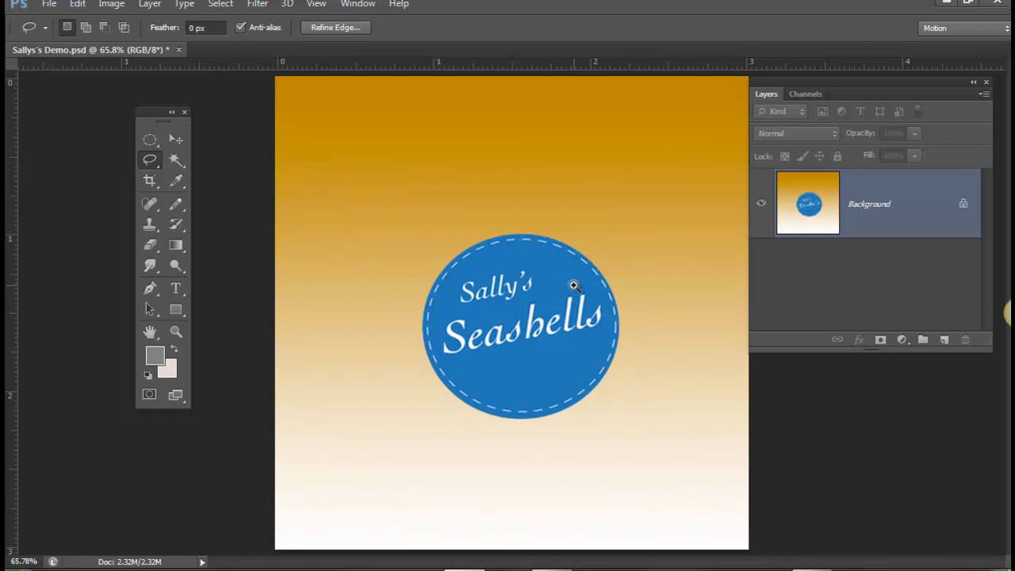
left_click(574, 286, "ctrl")
left_click(574, 285, "ctrl")
key("alt")
mouse_move(522, 271)
left_mouse_down()
mouse_move(568, 300)
mouse_move(499, 444)
mouse_move(476, 340)
mouse_move(522, 273)
left_mouse_up()
mouse_move(574, 319)
left_mouse_down()
mouse_move(634, 437)
mouse_move(578, 524)
left_mouse_up()
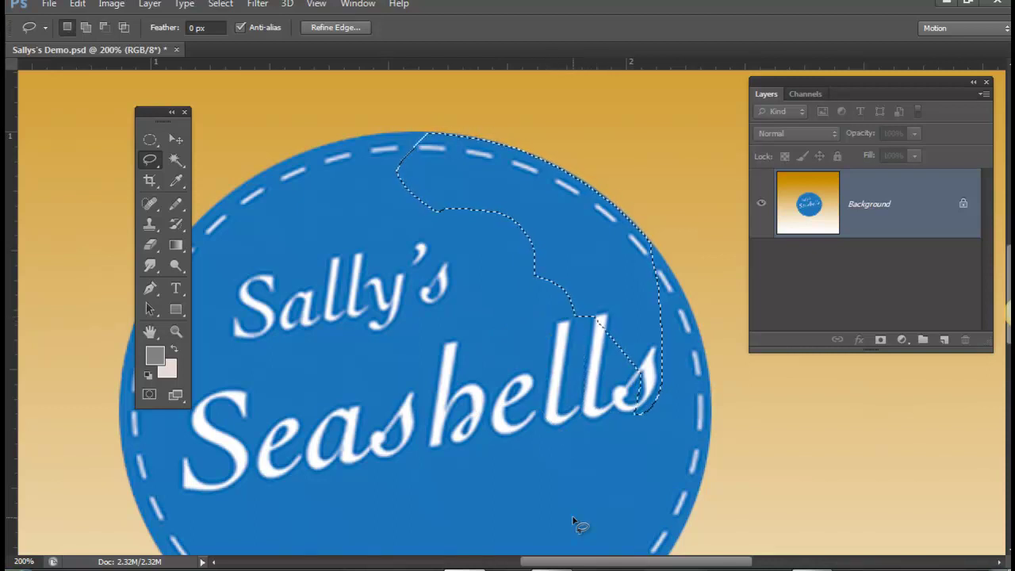
Keep the regular Lasso tool active and clear the current selection on the logo
left_click(152, 158)
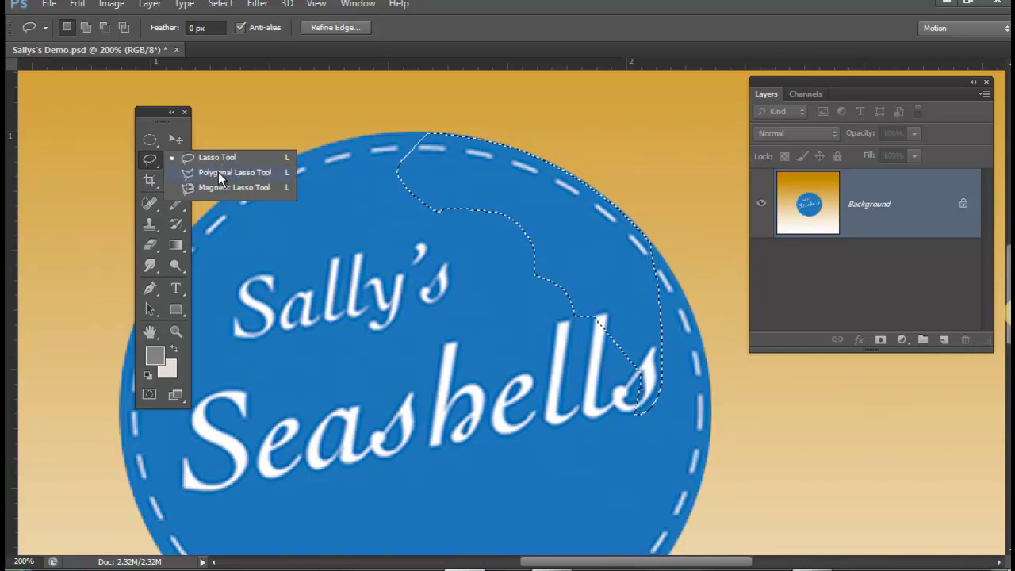
left_click(262, 162)
left_click(352, 133)
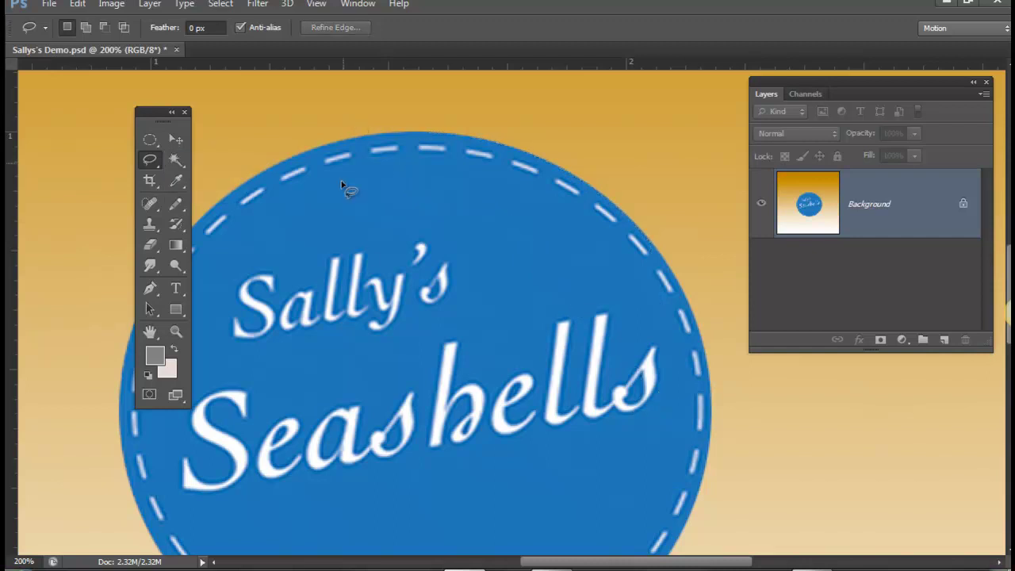